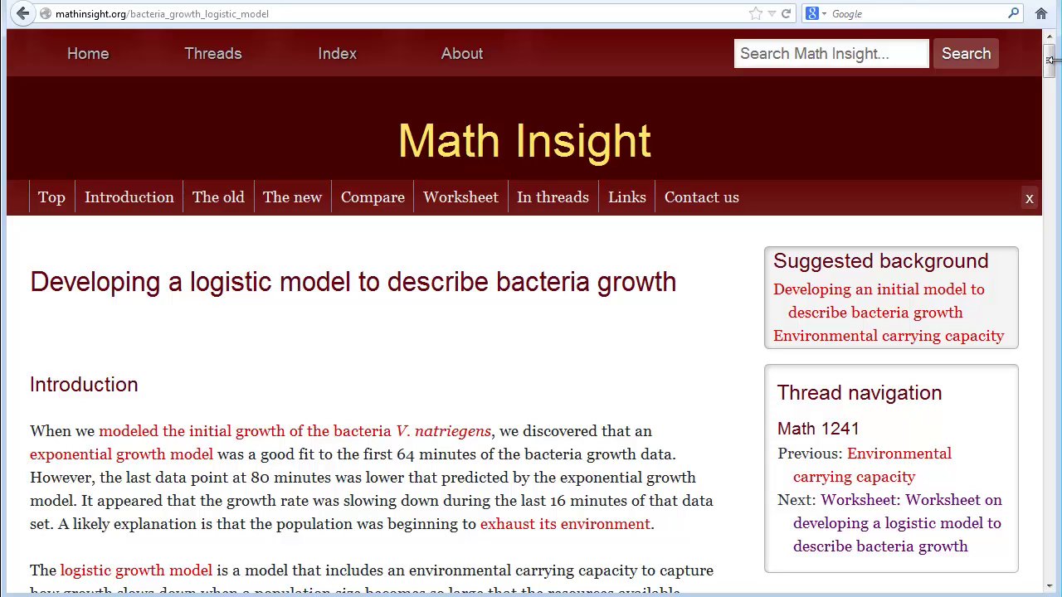
Scroll the Math Insight page past the data table and growth plot to the embedded bacteria density applet.
left_click_drag(1050, 61, 1047, 110)
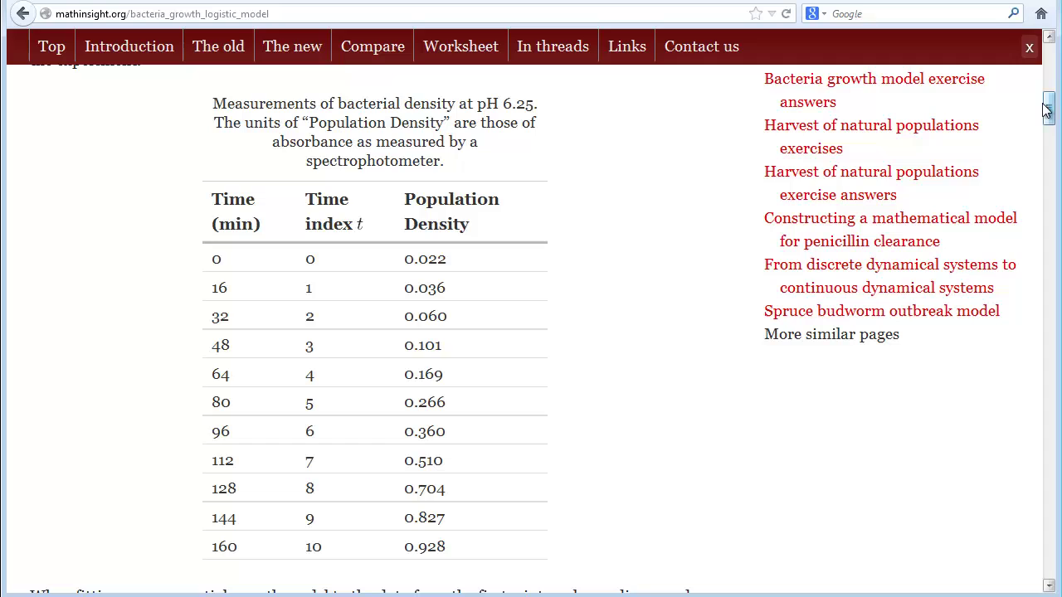
left_click_drag(1047, 110, 1050, 164)
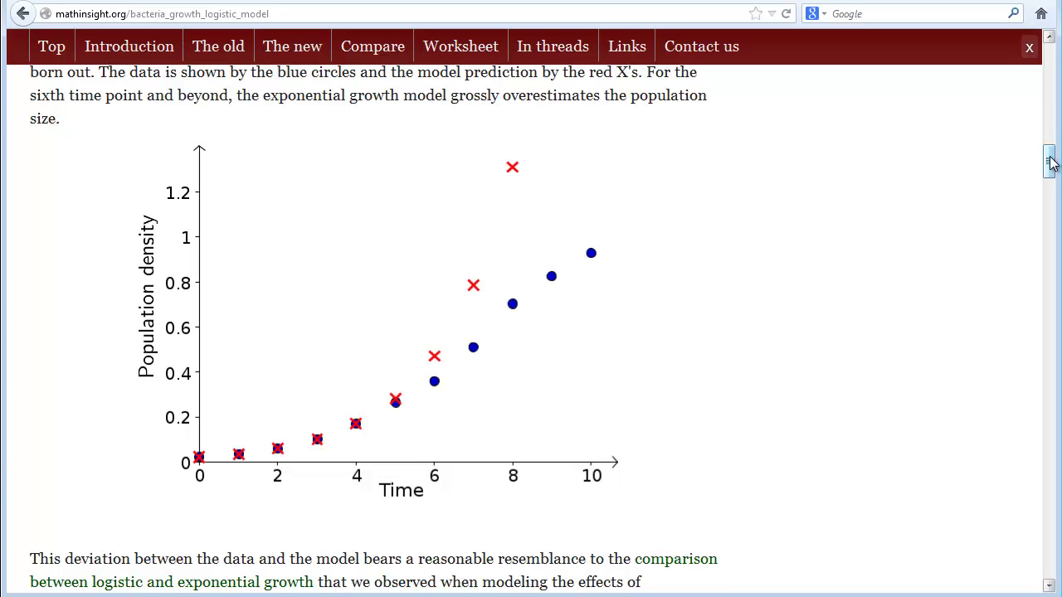
left_click_drag(1050, 161, 1054, 223)
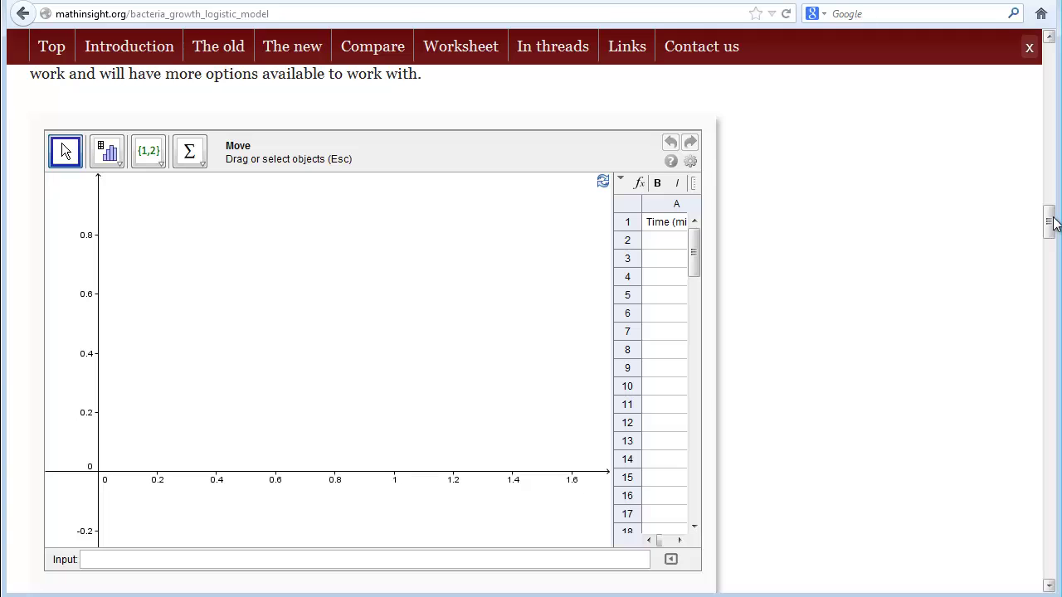
Open the applet's information page, follow the GeoGebra download and Webstart links, then return.
scroll(1052, 222, "down", 6)
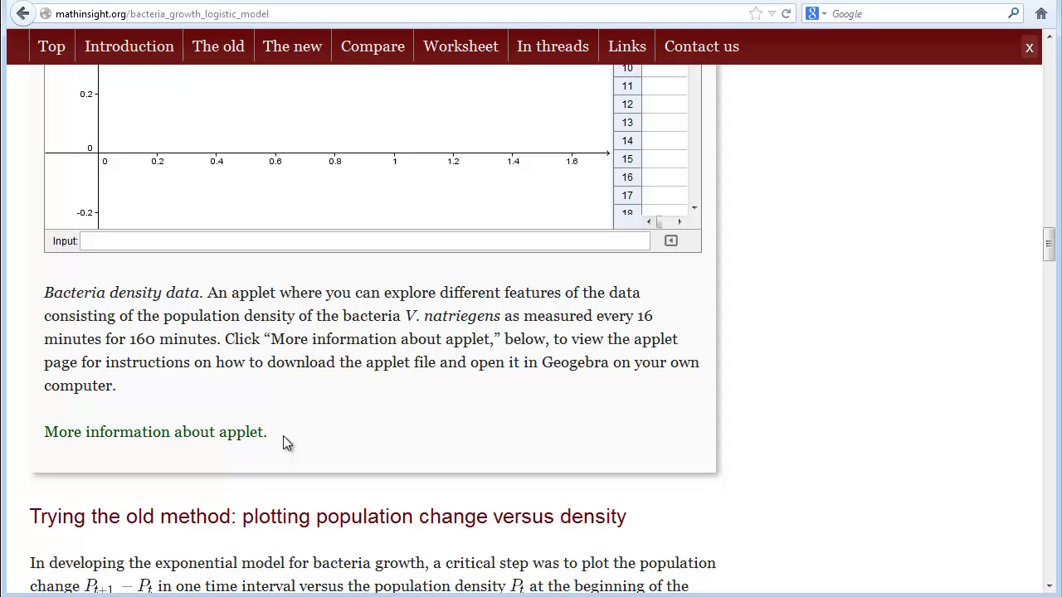
left_click(191, 438)
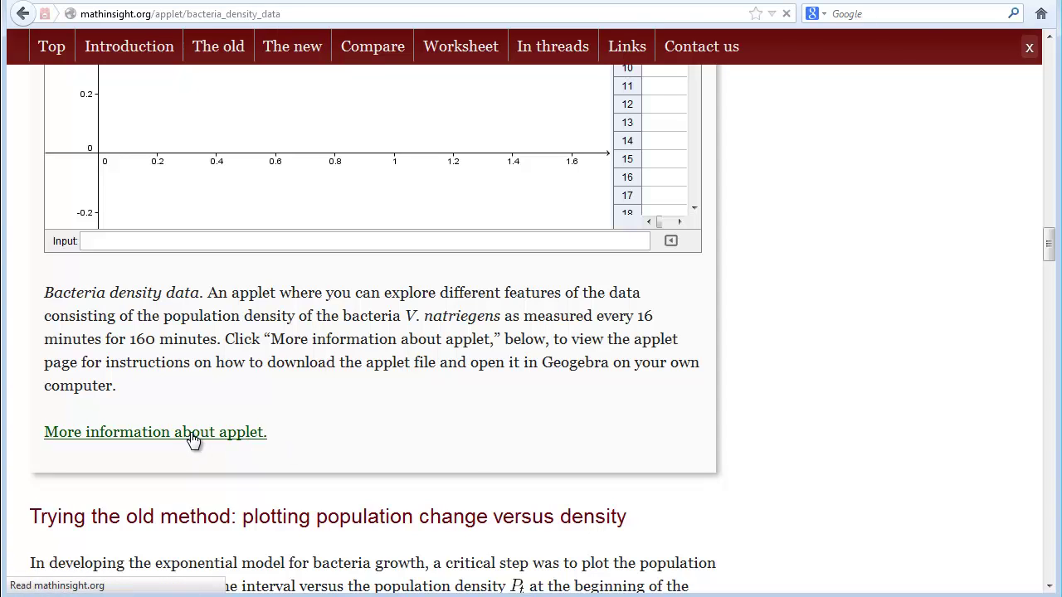
scroll(1047, 201, "down", 3)
left_click_drag(1048, 201, 991, 405)
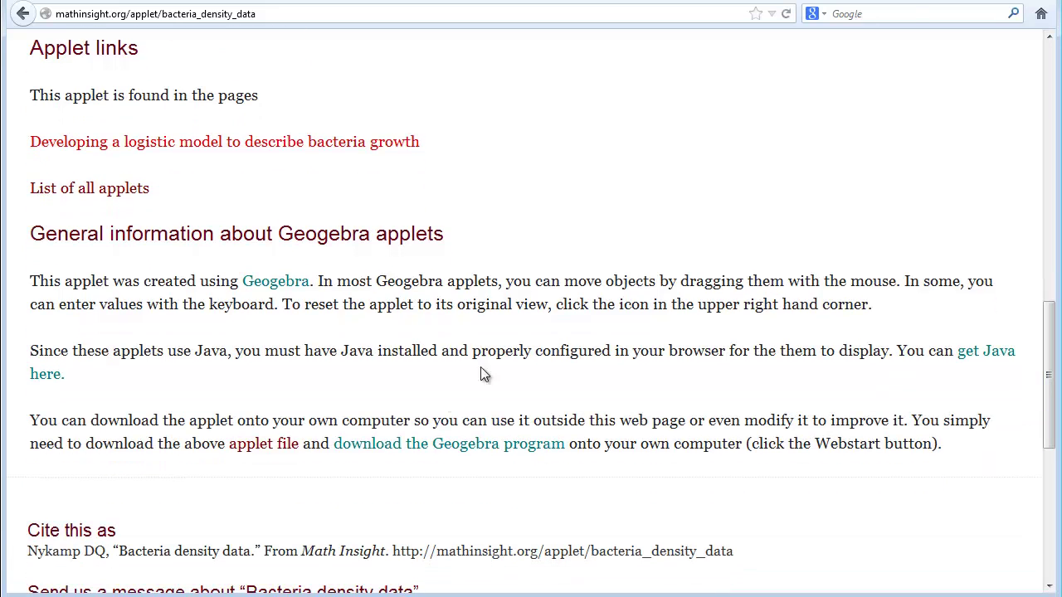
left_click(423, 445)
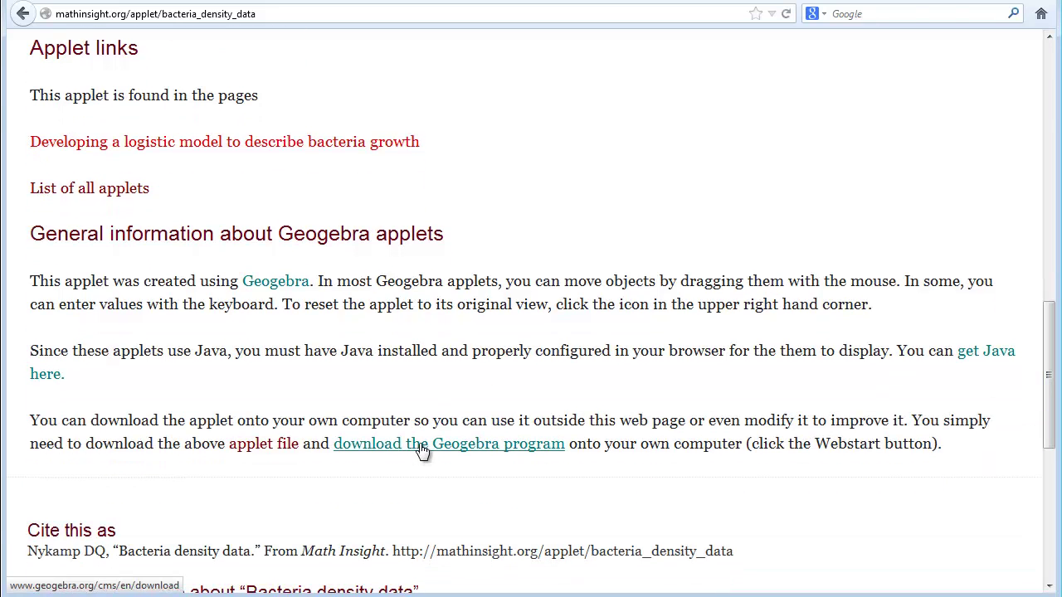
left_click(125, 266)
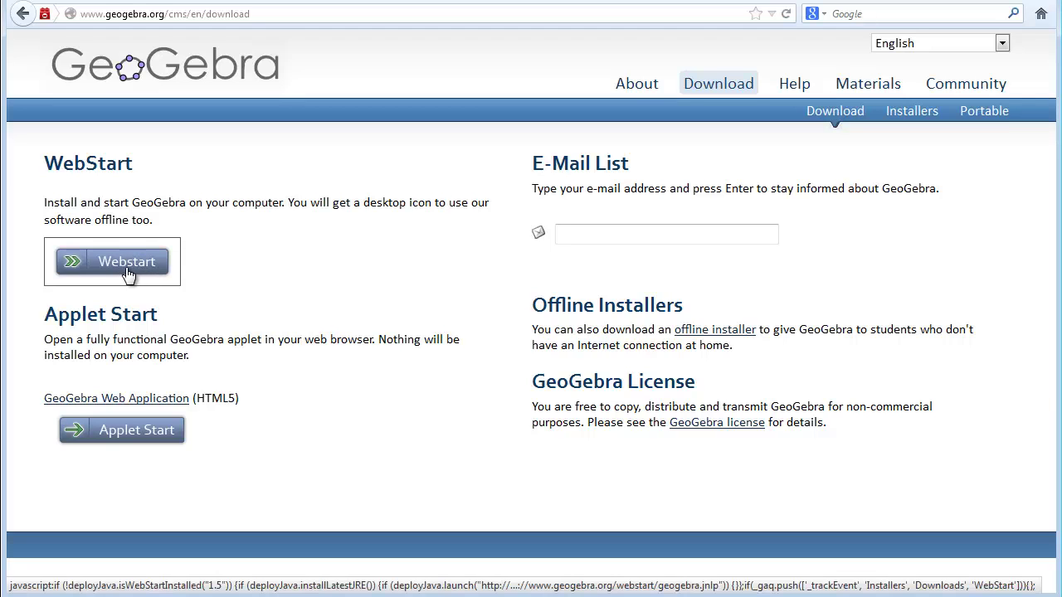
left_click(20, 14)
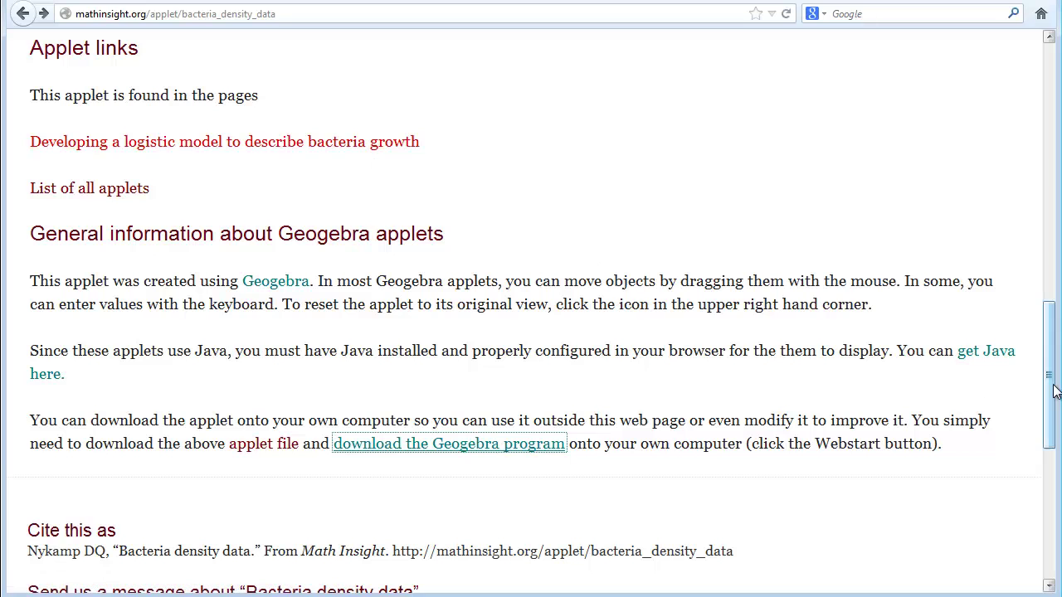
Download bacteria_density_data.ggb from the applet page and confirm opening it.
left_click_drag(1047, 395, 1044, 292)
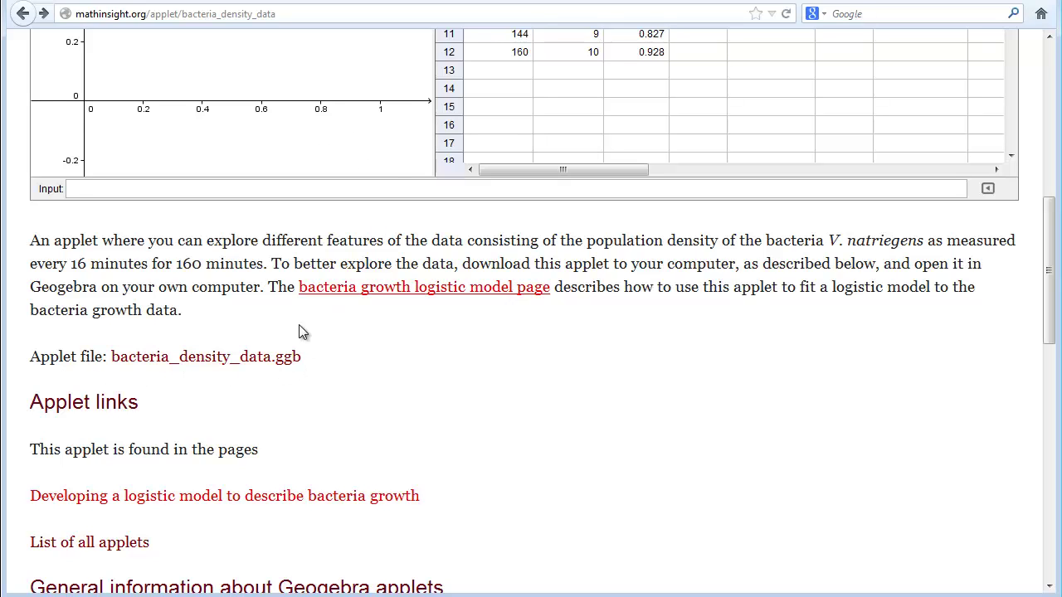
left_click(236, 357)
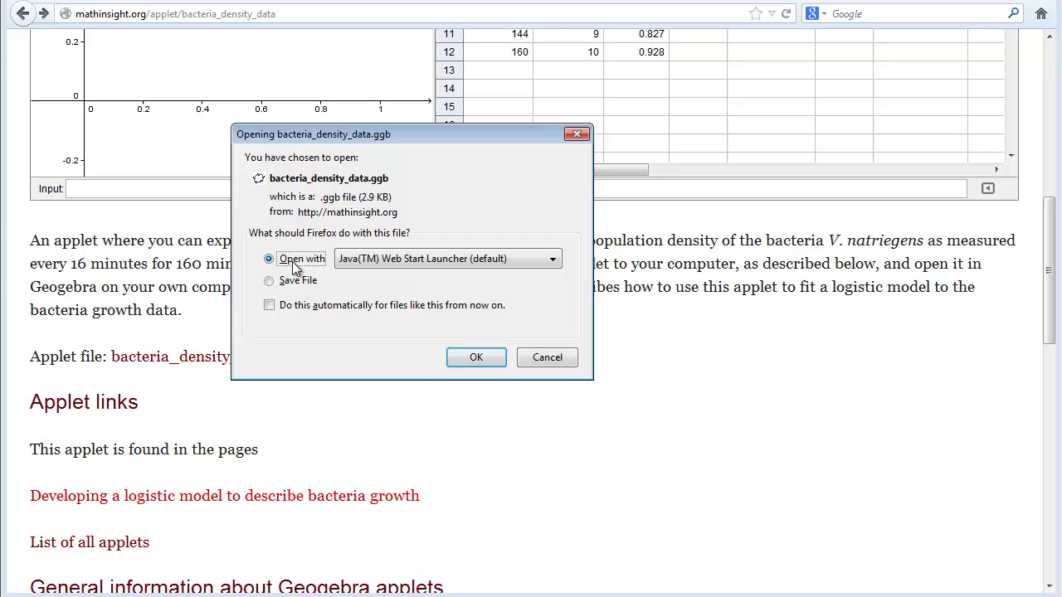
left_click(476, 360)
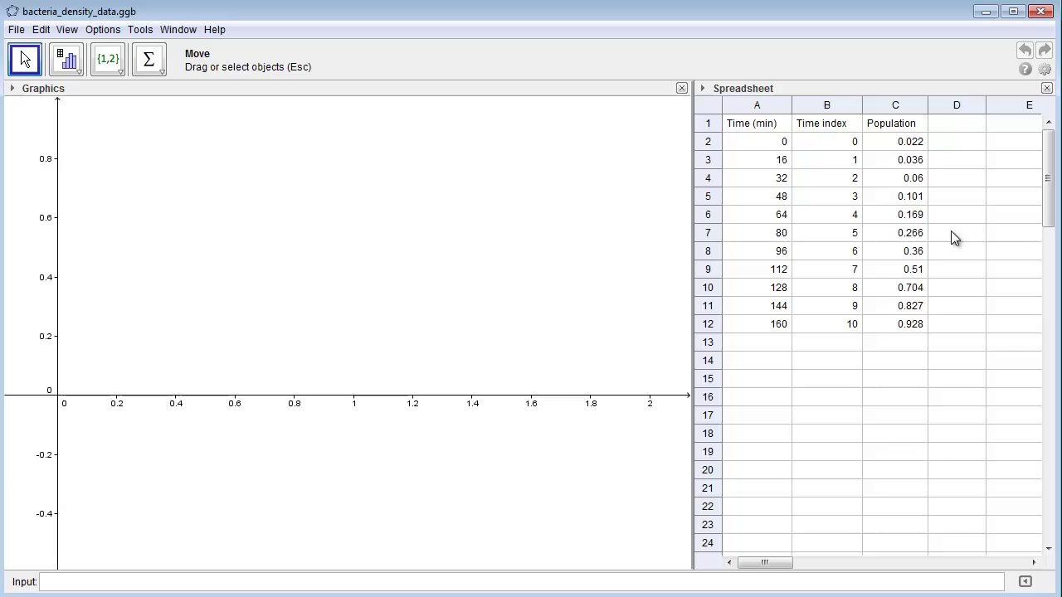
Select cell C2, the first Population value.
left_click(913, 146)
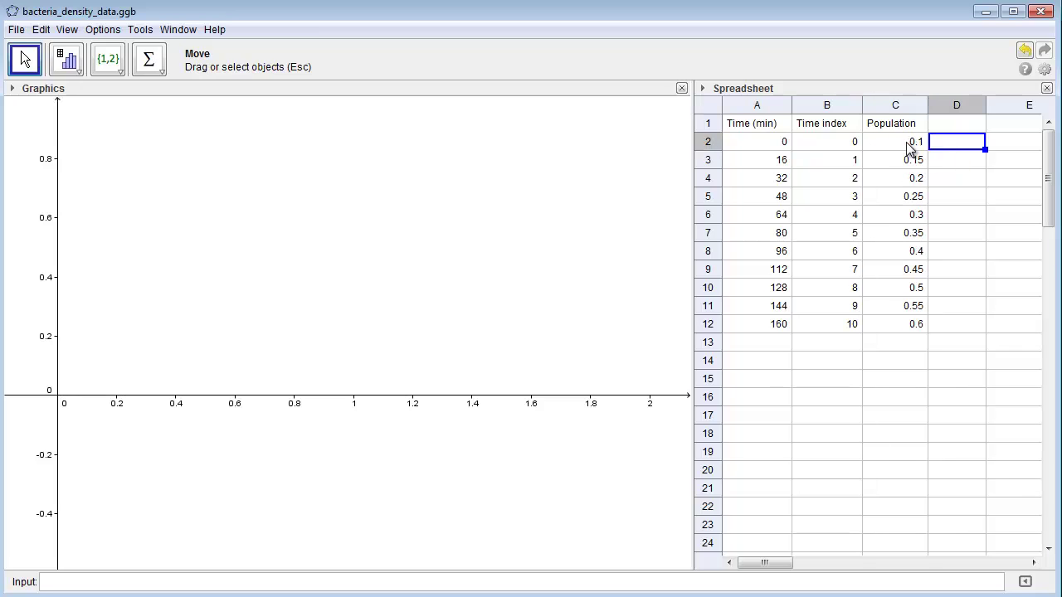
Fill column C with Population values 0.1, 0.15, … up to 0.6.
left_click(906, 143)
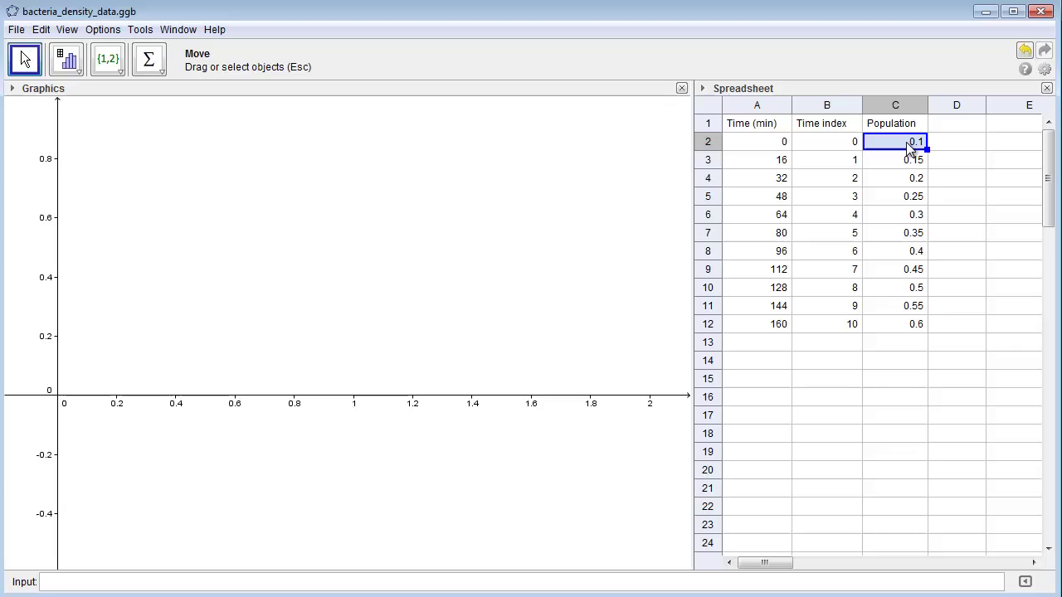
Head column D with the label 'change' in D1.
key("Right")
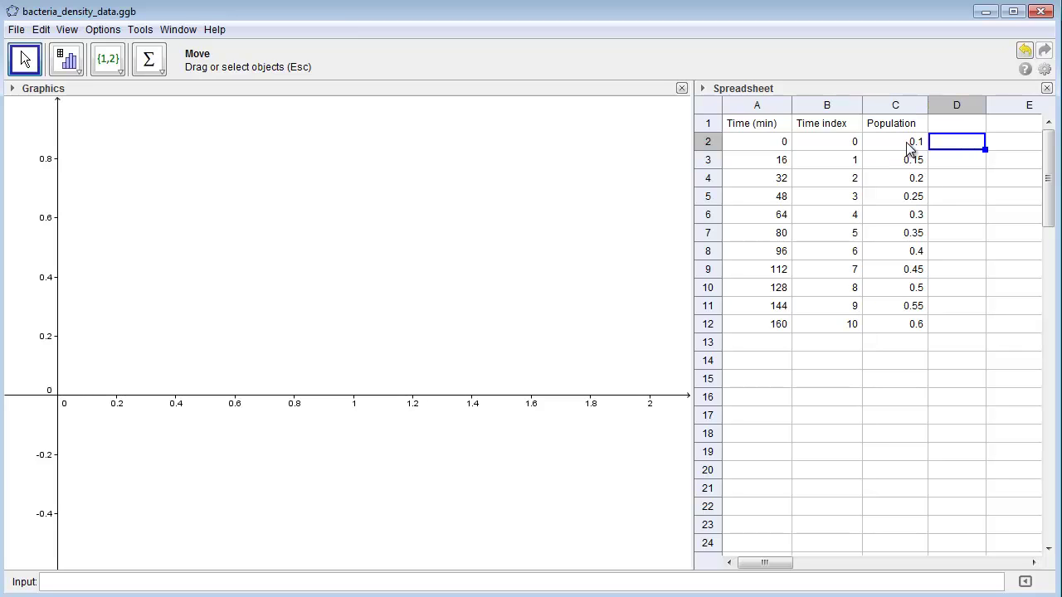
key("Up")
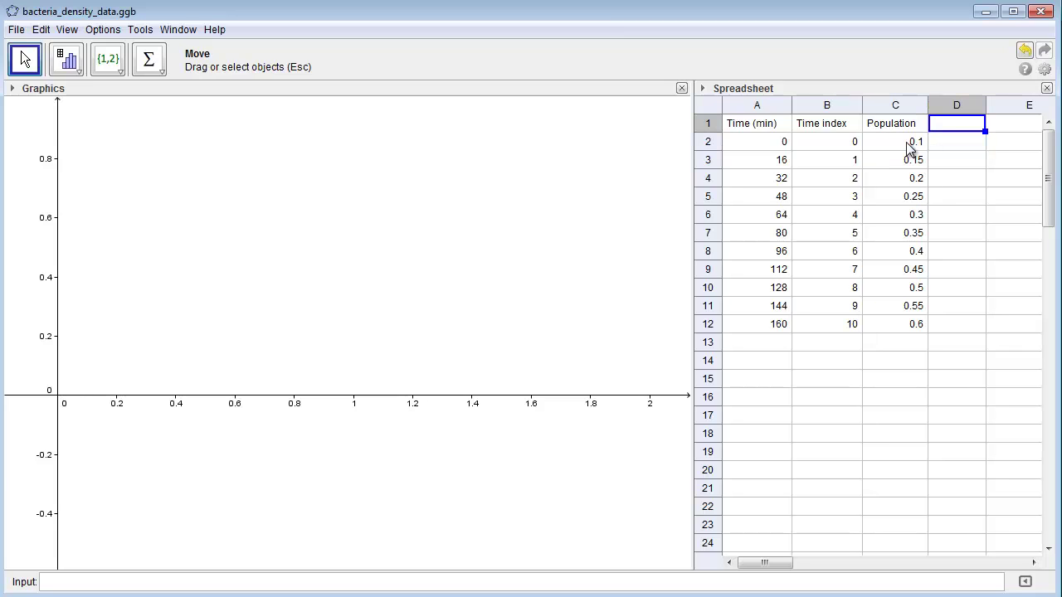
type("change")
key("Return")
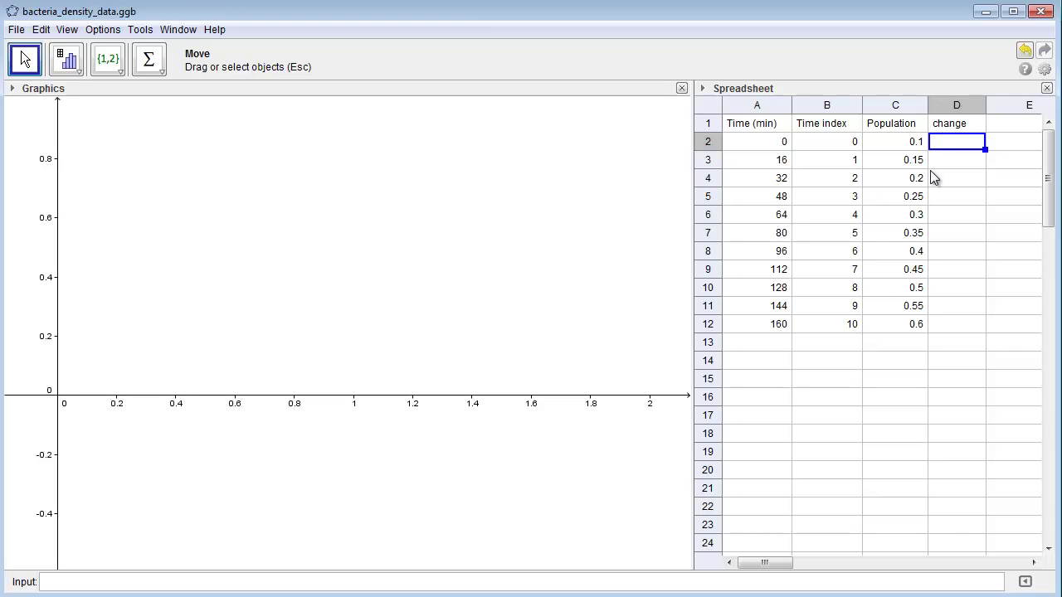
Enter the formula =C3-C2 in D2, giving 0.05.
type("=")
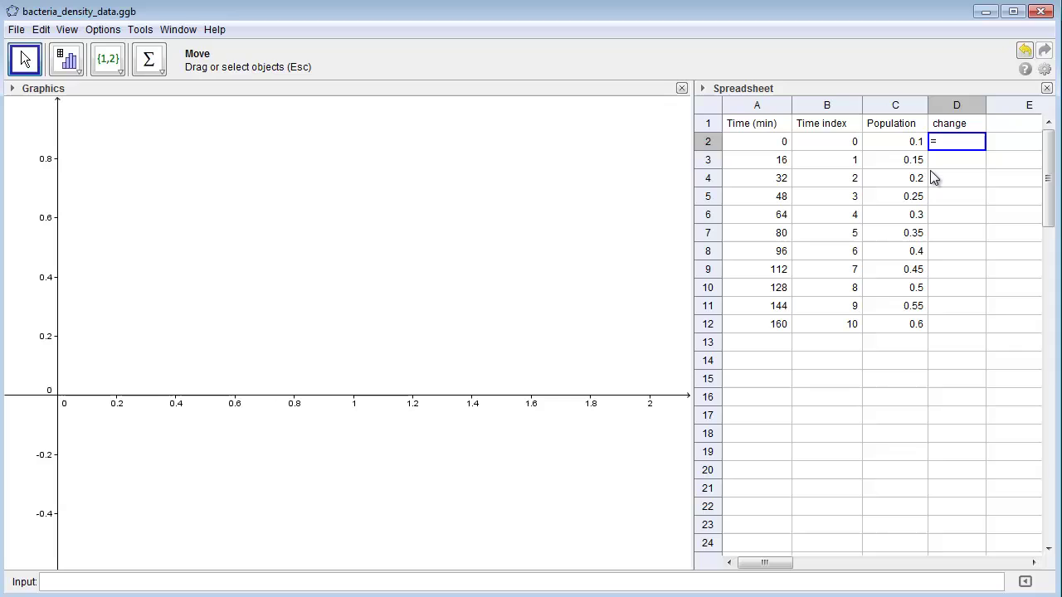
left_click(909, 164)
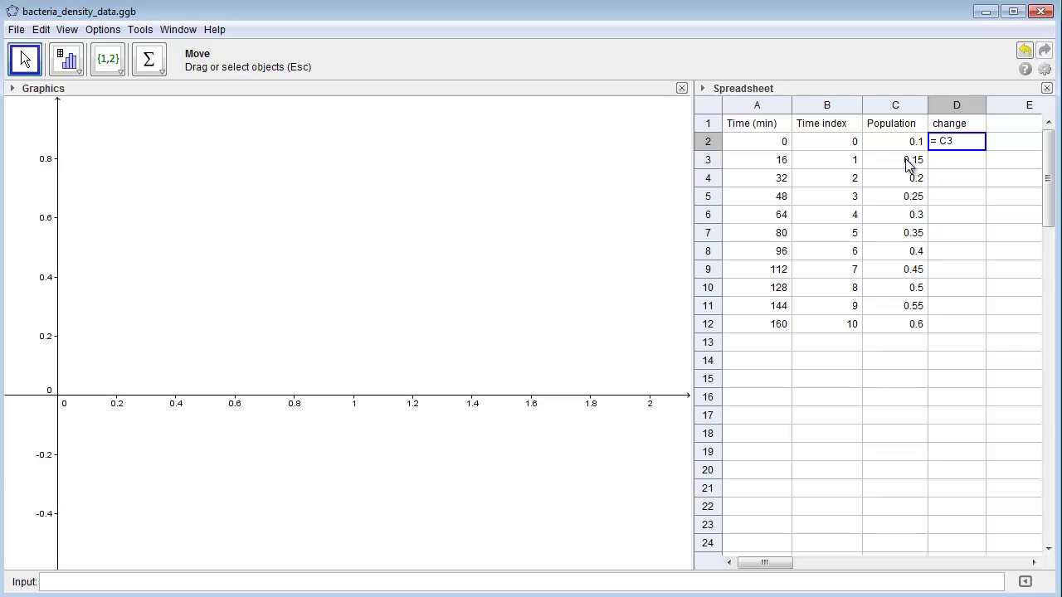
type("-")
left_click(913, 146)
key("Return")
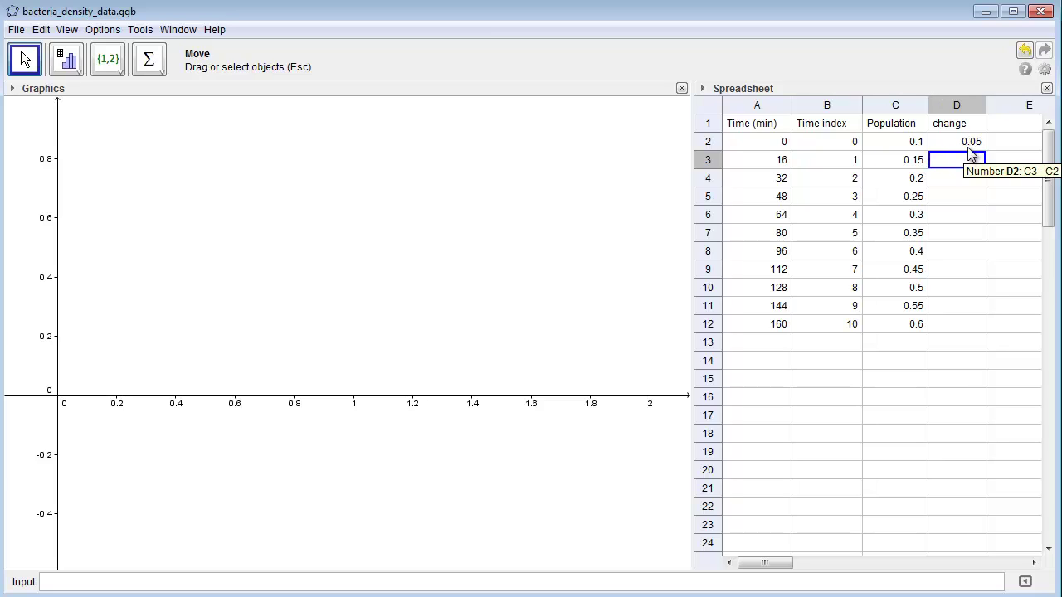
key("Down")
key("Down")
key("Down")
key("Down")
key("Down")
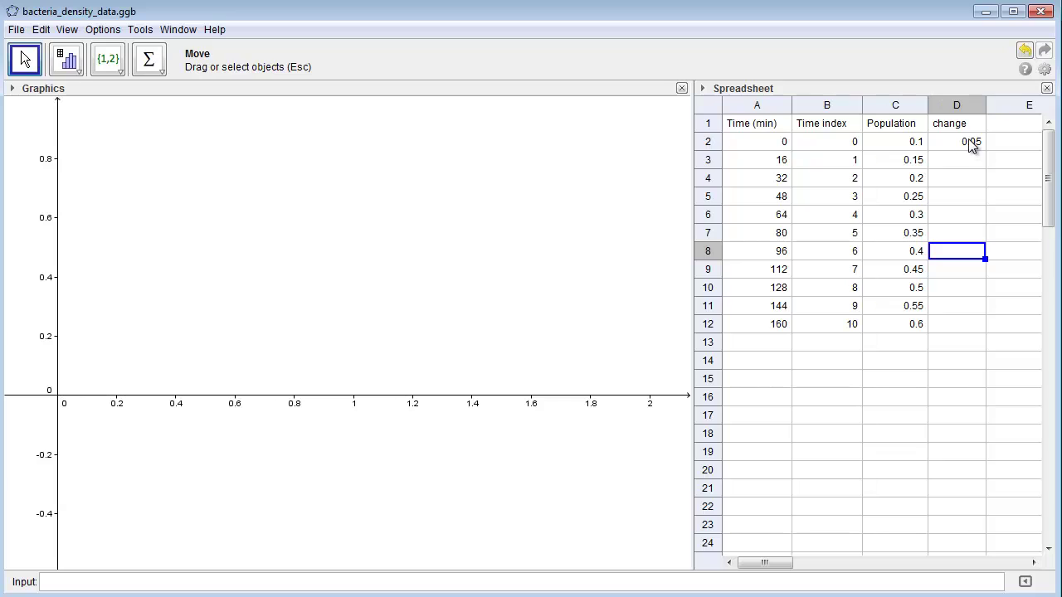
Copy the change formula from D2 down to D11.
mouse_move(971, 146)
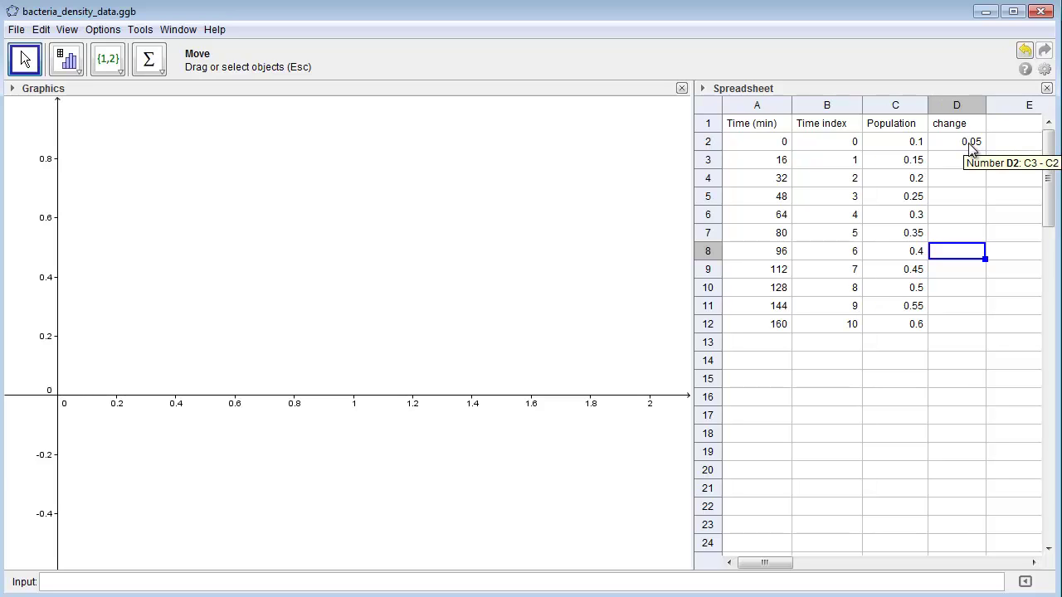
left_click(971, 146)
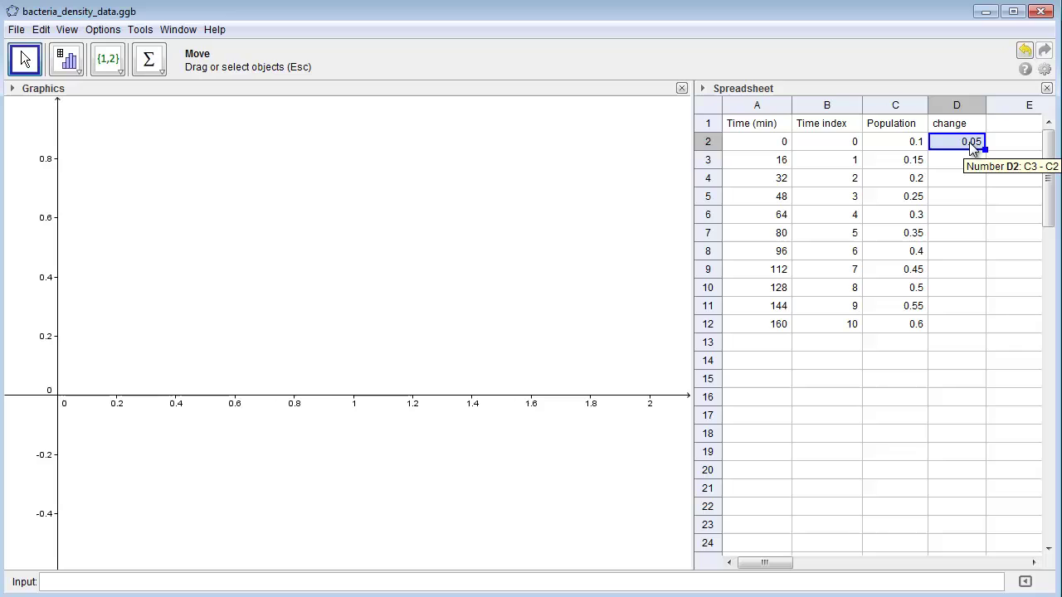
left_click_drag(955, 156, 952, 312)
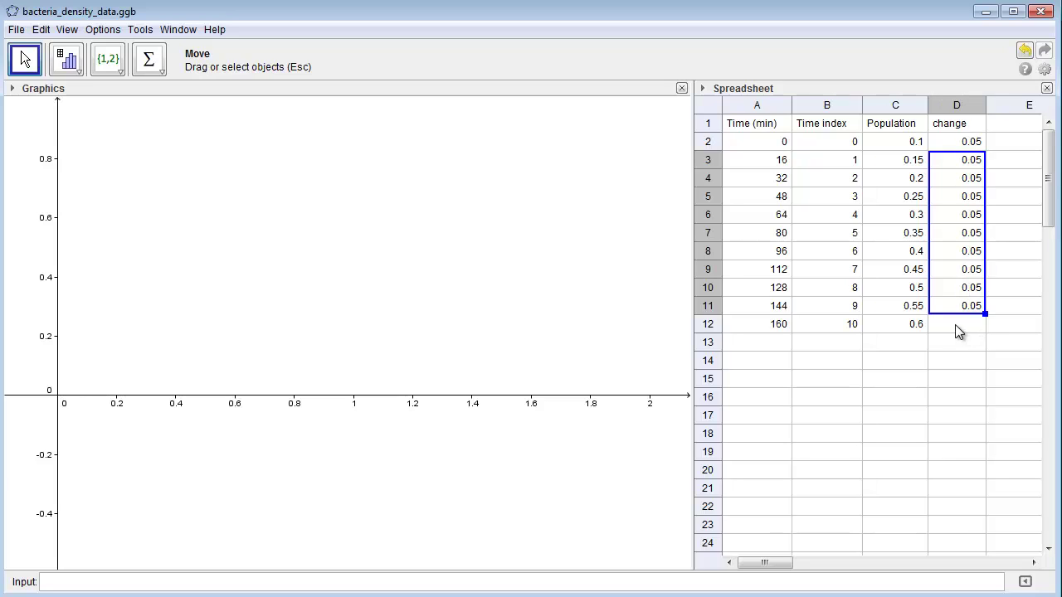
Clear the meaningless value in D12 and the stray 0 in C13.
left_click(955, 325)
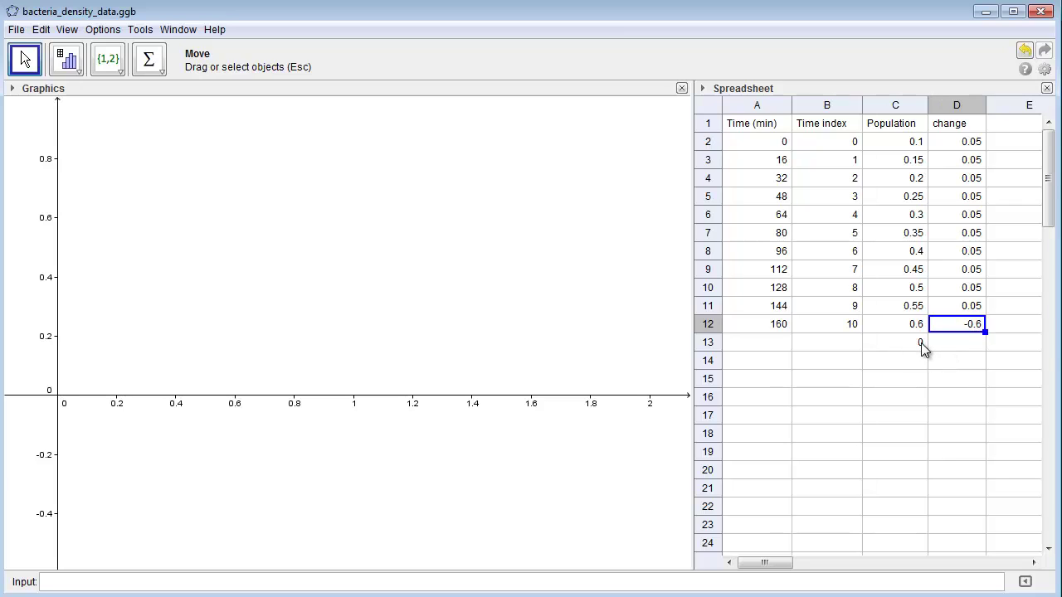
mouse_move(964, 327)
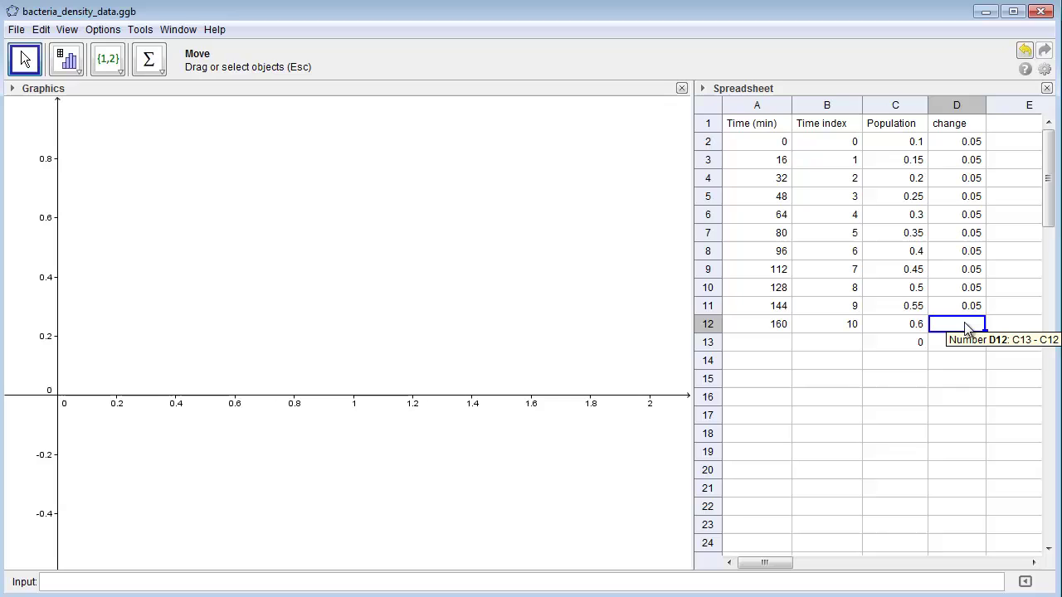
key("Delete")
left_click(921, 352)
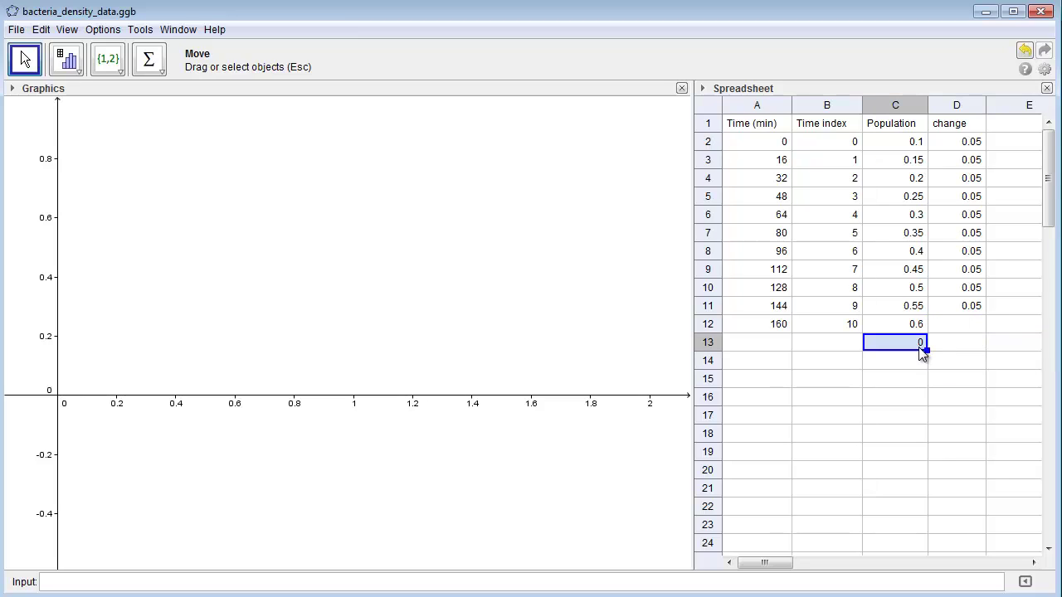
key("Delete")
left_click(953, 329)
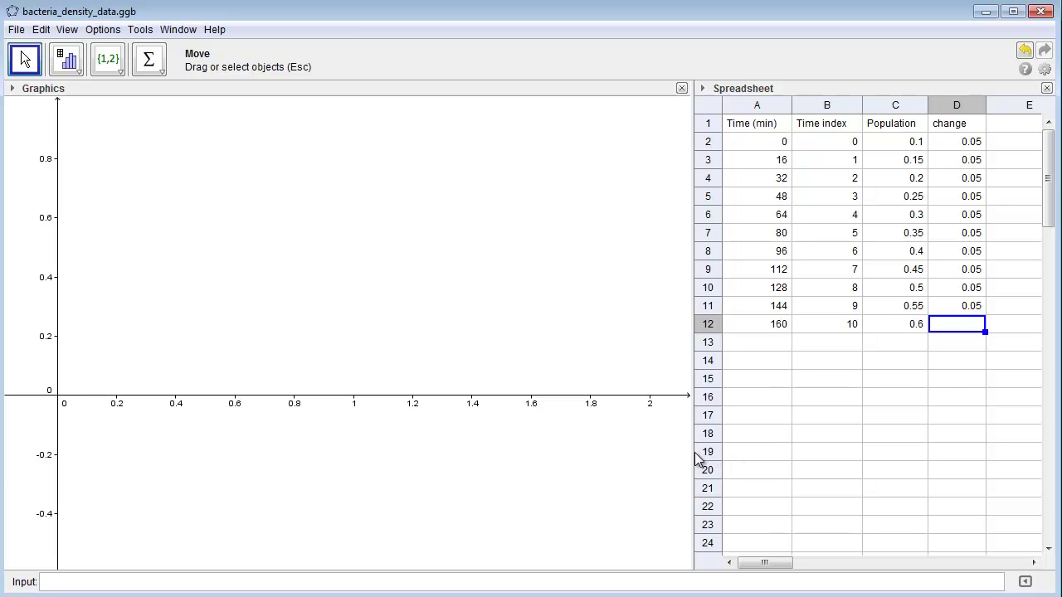
Widen the spreadsheet and enter the point =(C2, D2) in E2, giving (0.1, 0.05).
left_click_drag(691, 452, 535, 460)
left_click(858, 144)
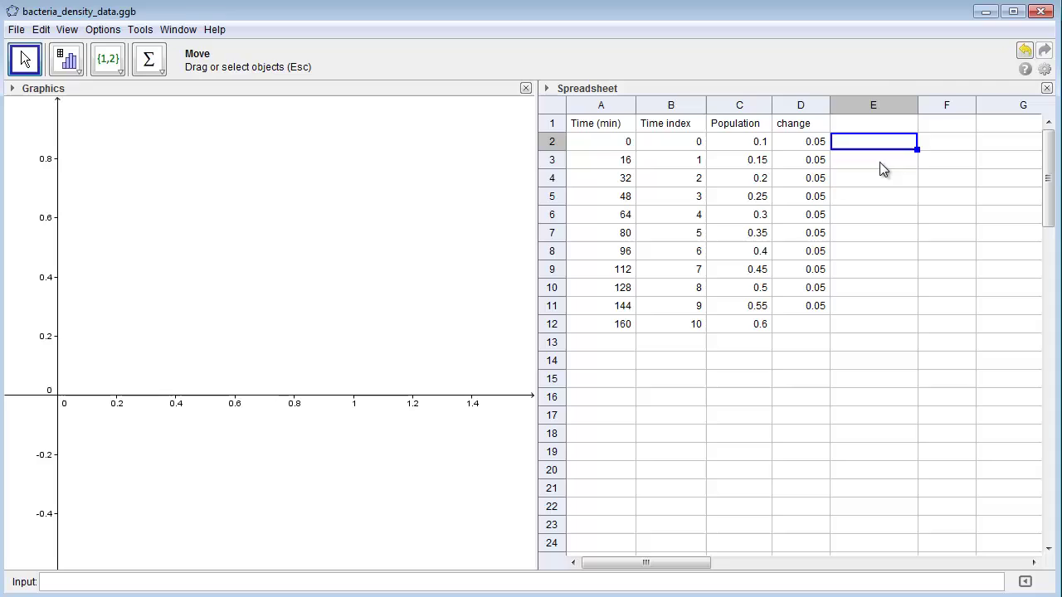
type("=")
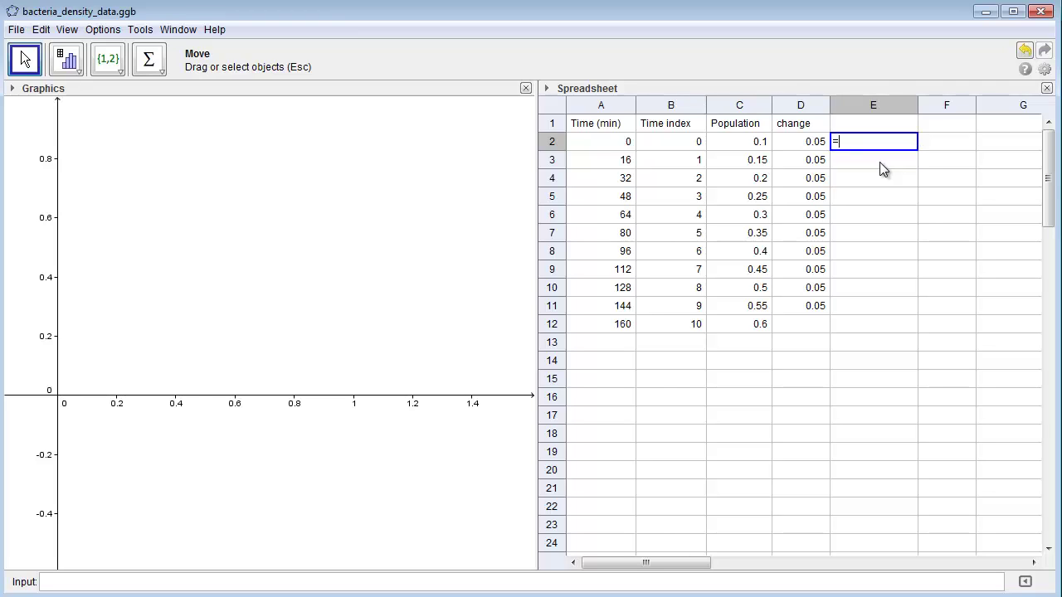
type("(")
left_click(753, 145)
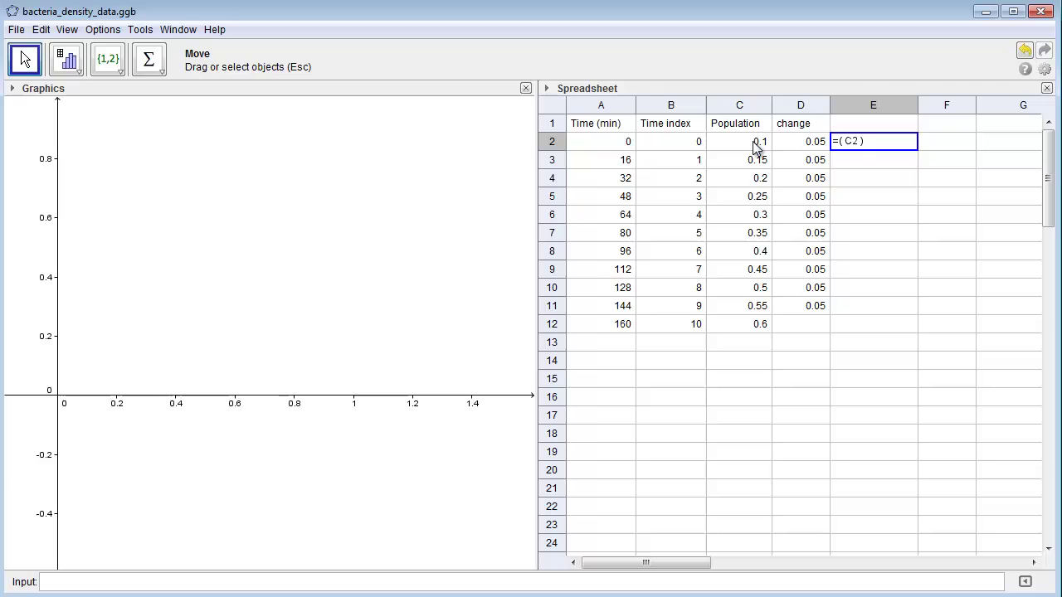
type(",")
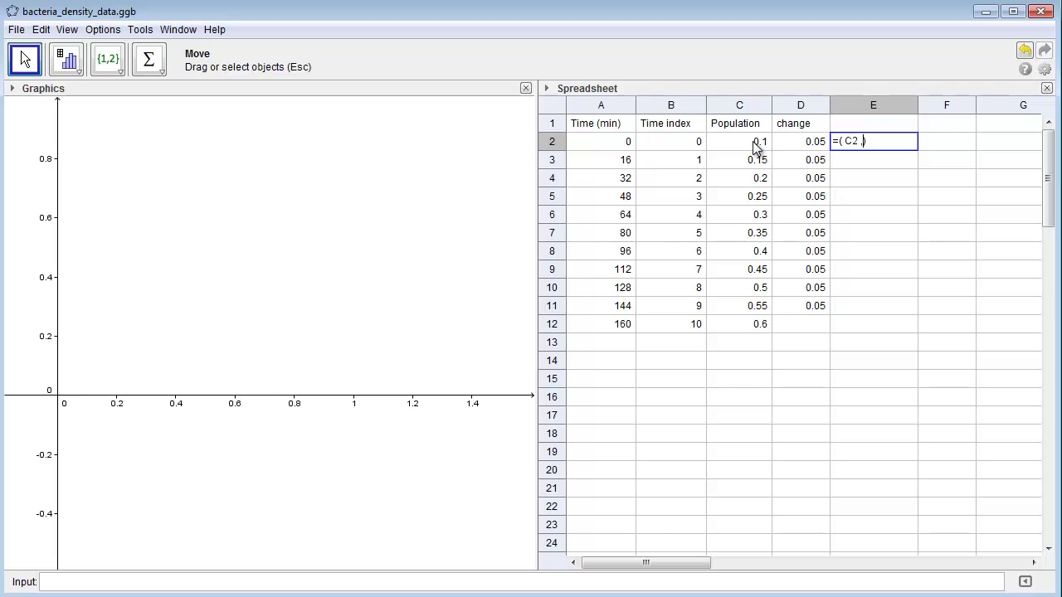
left_click(817, 144)
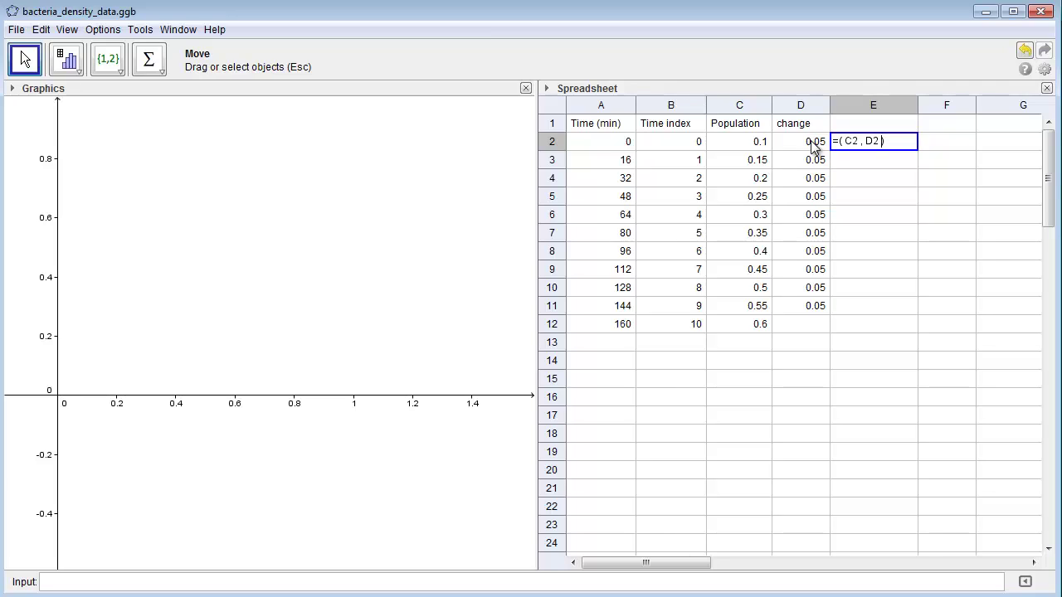
key("Return")
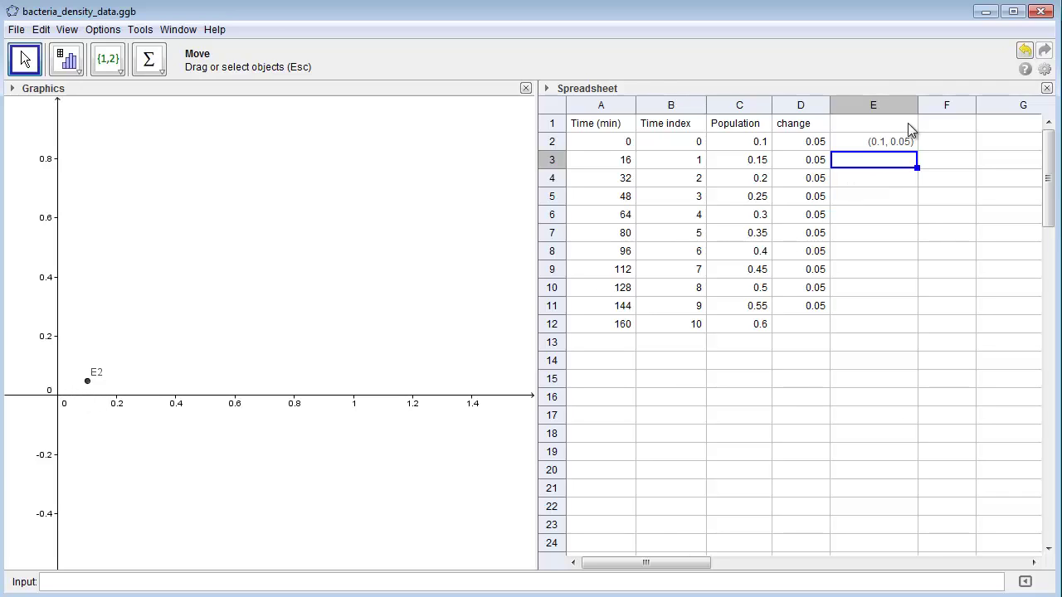
Copy the E2 point formula down to E11 and box-select the ten plotted points.
key("Escape")
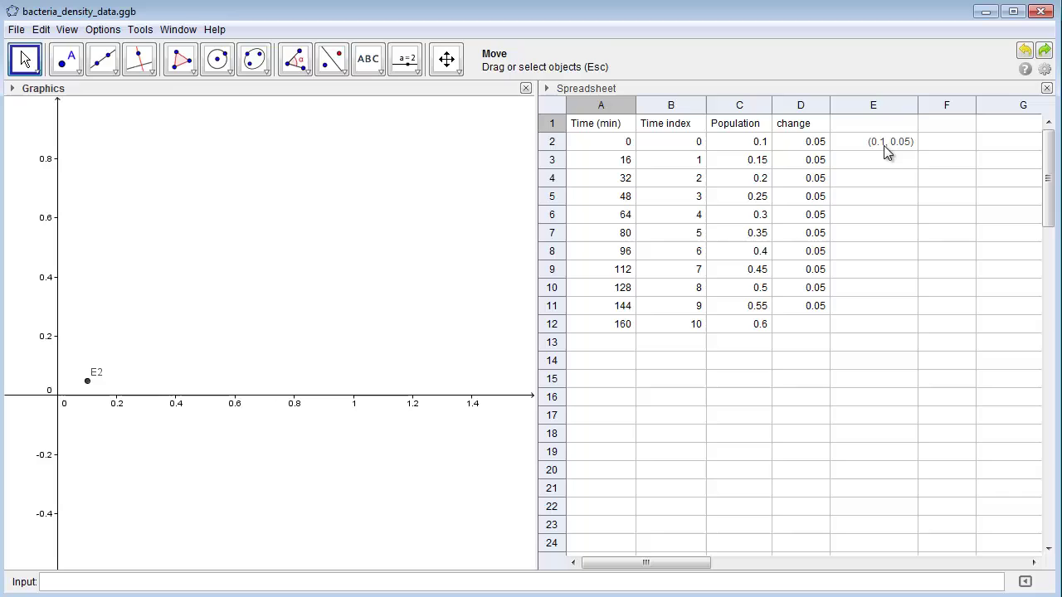
left_click(881, 147)
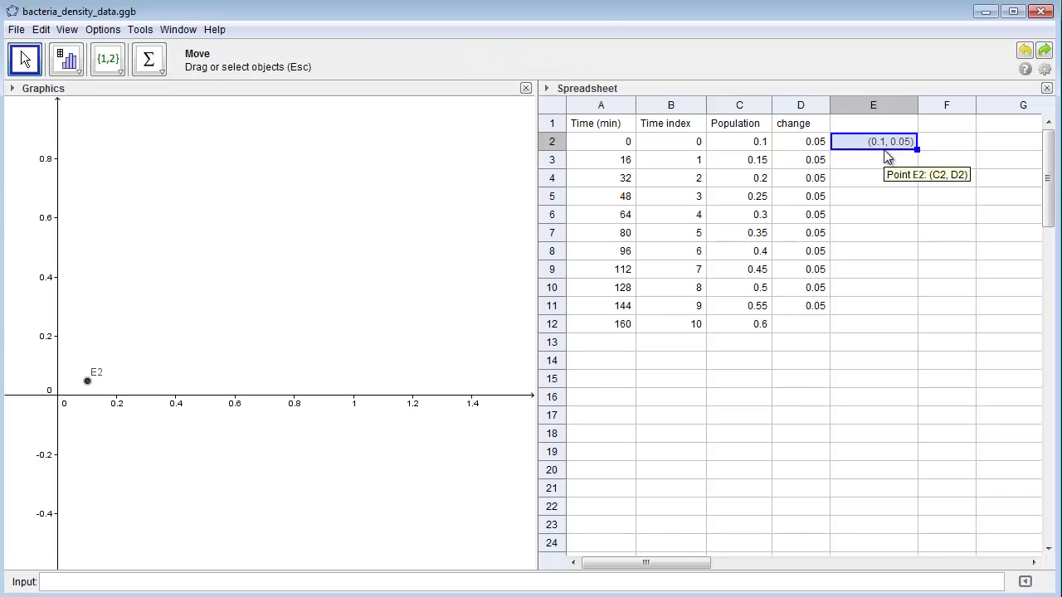
left_click_drag(876, 158, 873, 316)
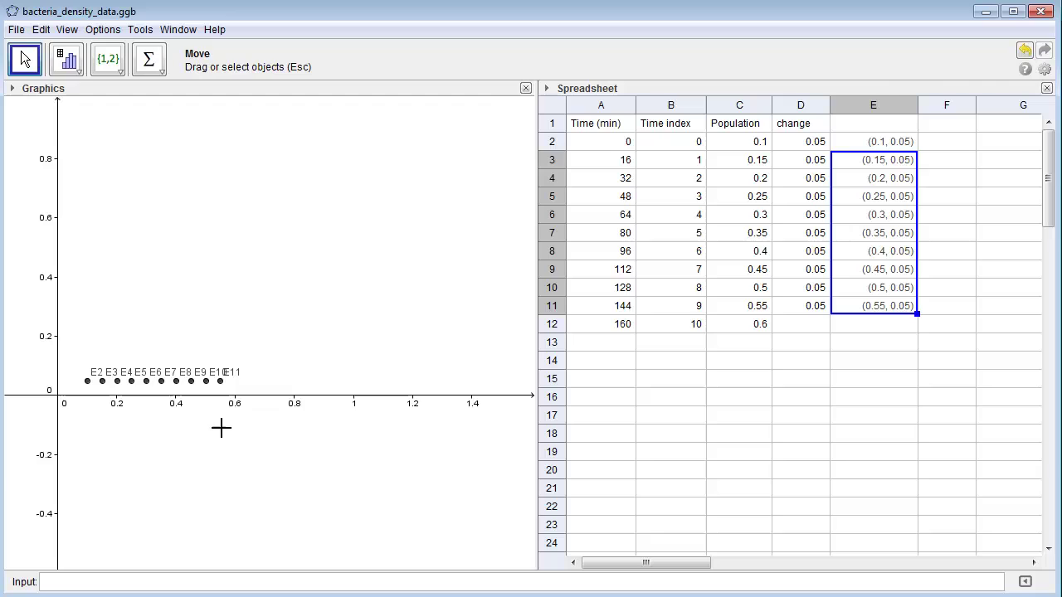
left_click_drag(63, 312, 294, 422)
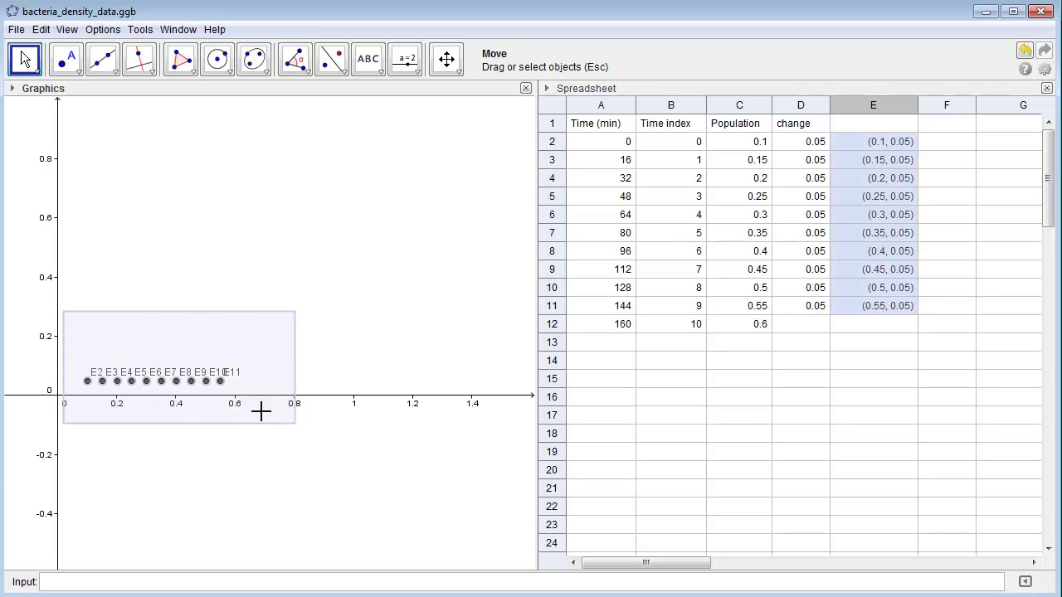
Turn off Show Label for the ten plotted points, then reselect cells E2 through E11.
right_click(176, 384)
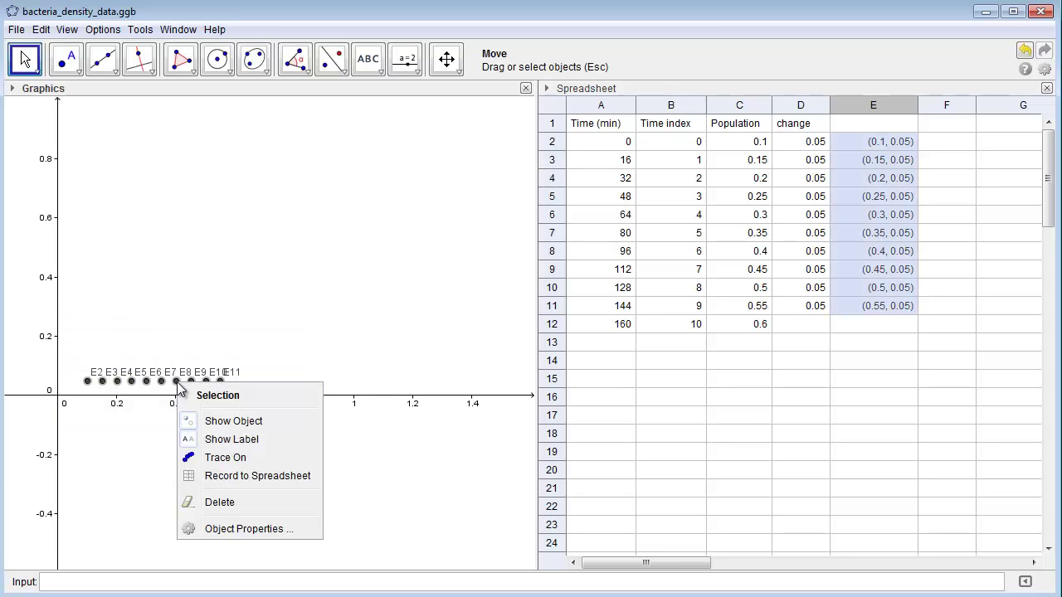
left_click(228, 438)
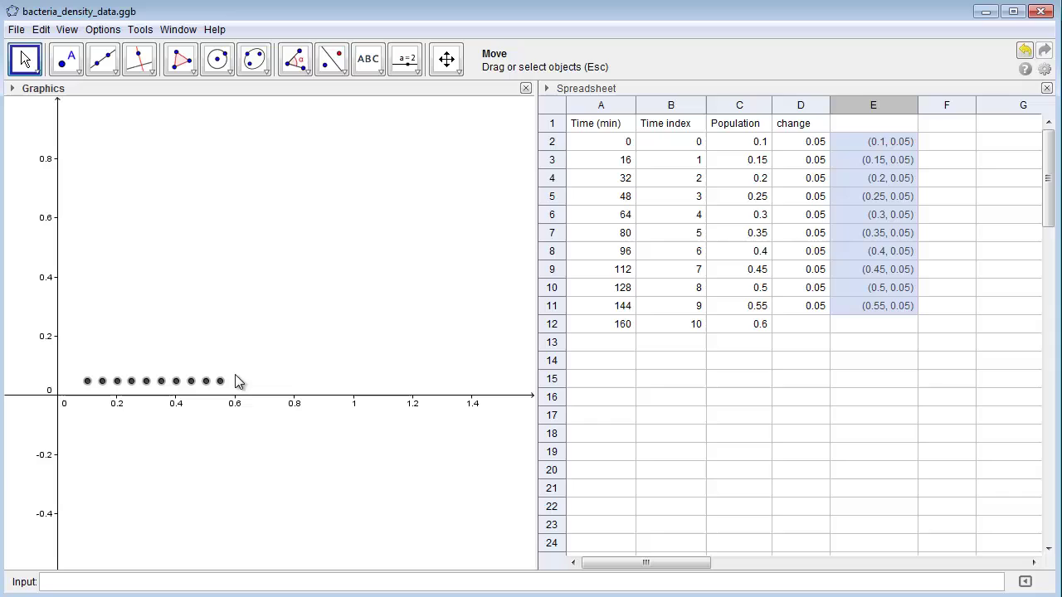
right_click(864, 196)
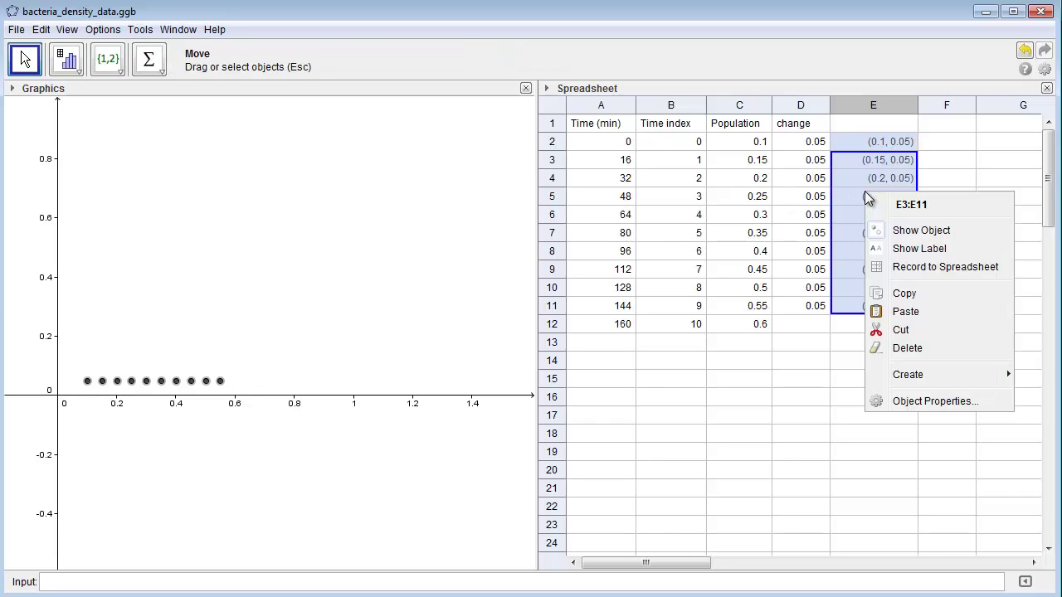
left_click(476, 249)
left_click_drag(864, 145, 858, 313)
Color points E2–E11 red and give them the filled diamond point style.
right_click(857, 312)
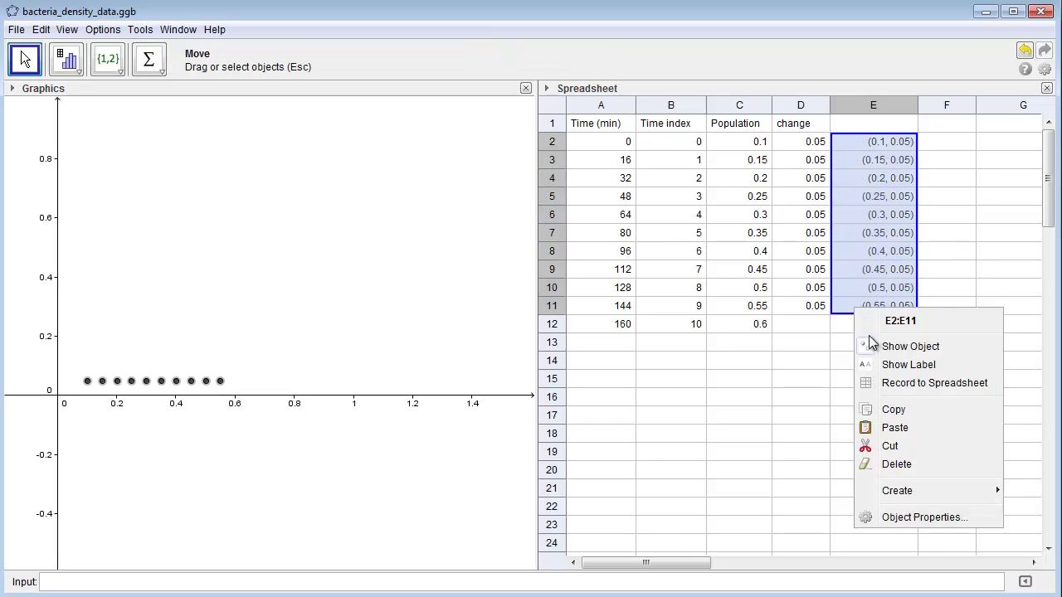
left_click(909, 518)
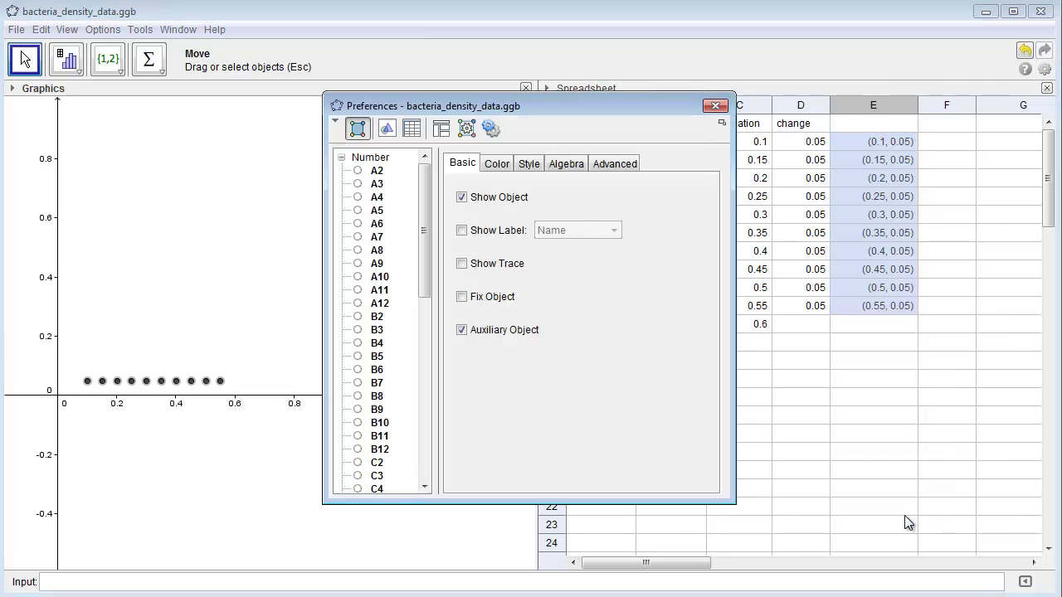
left_click(494, 165)
left_click(560, 197)
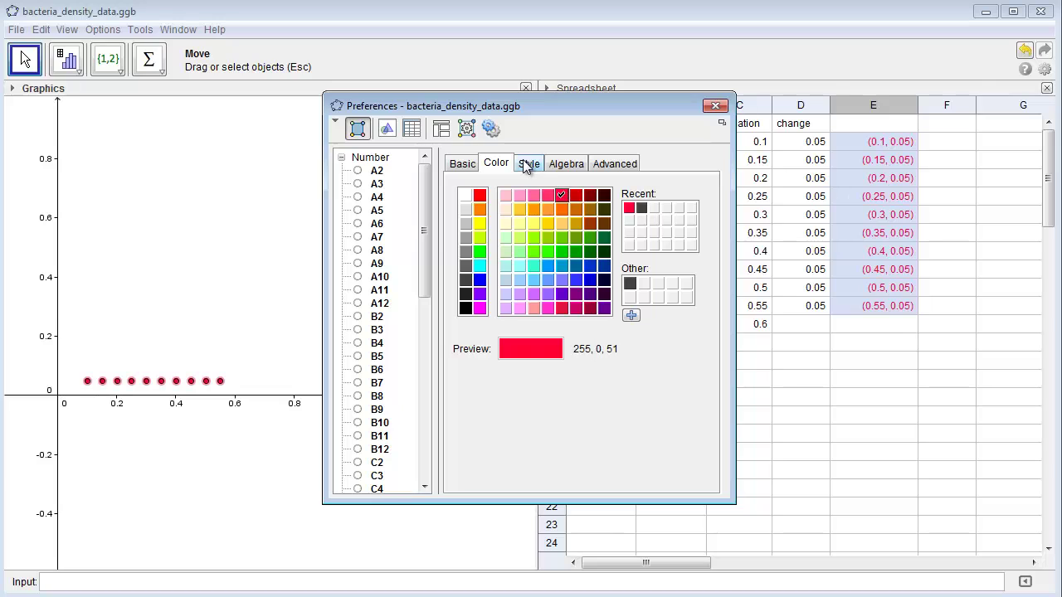
left_click(529, 164)
left_click(483, 283)
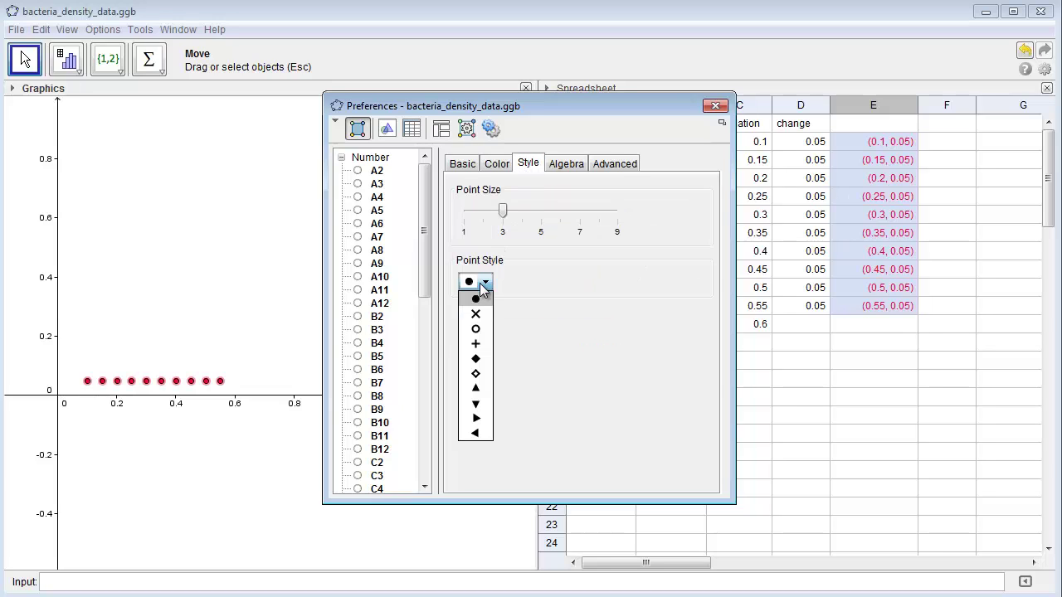
left_click(475, 360)
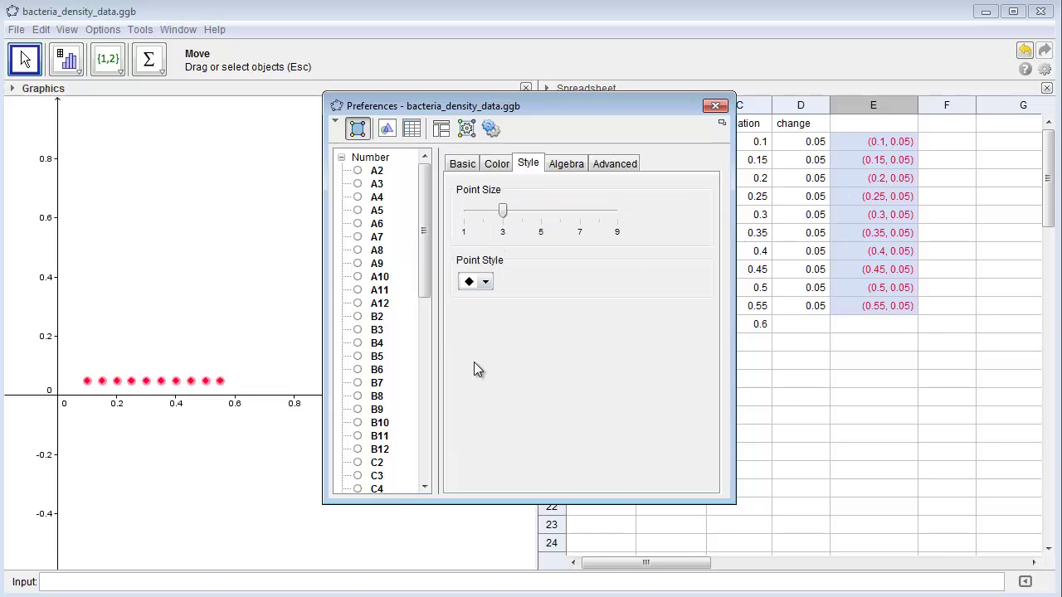
left_click(715, 105)
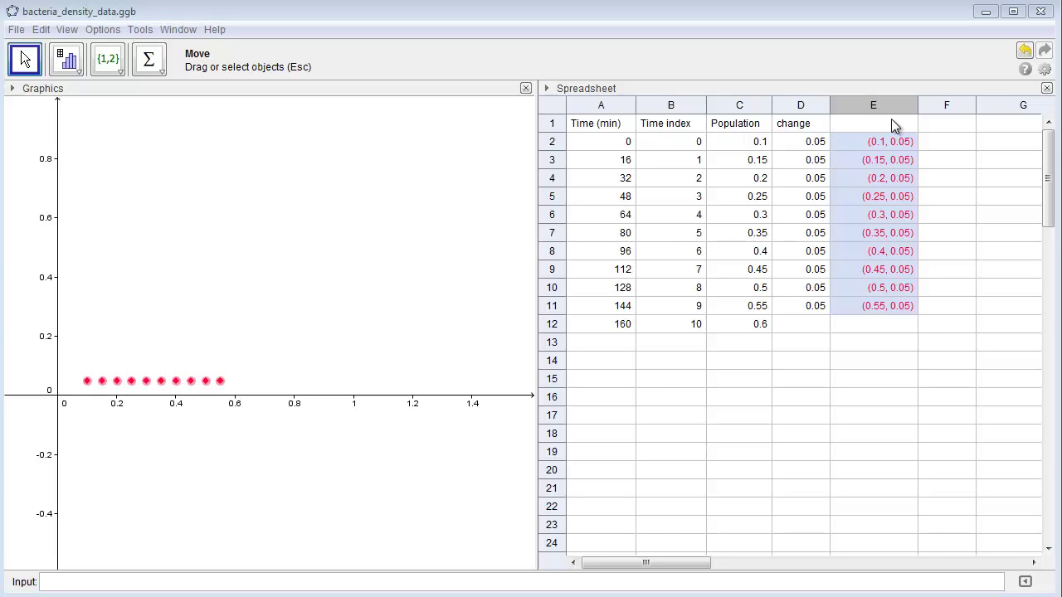
Head column F 'relative change' and widen the column to fit the heading.
left_click(942, 126)
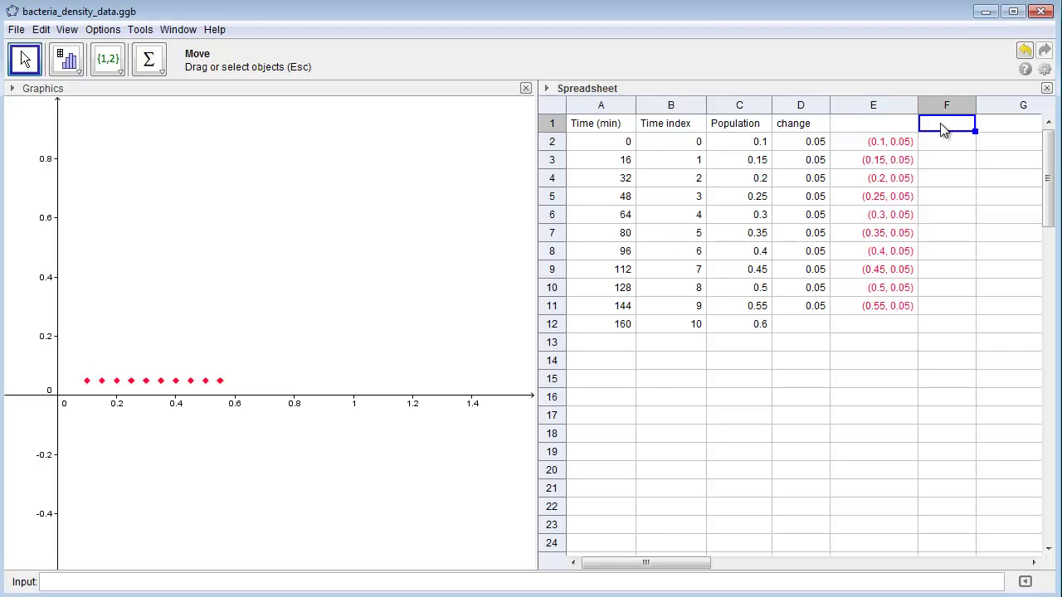
type("relative change")
key("Return")
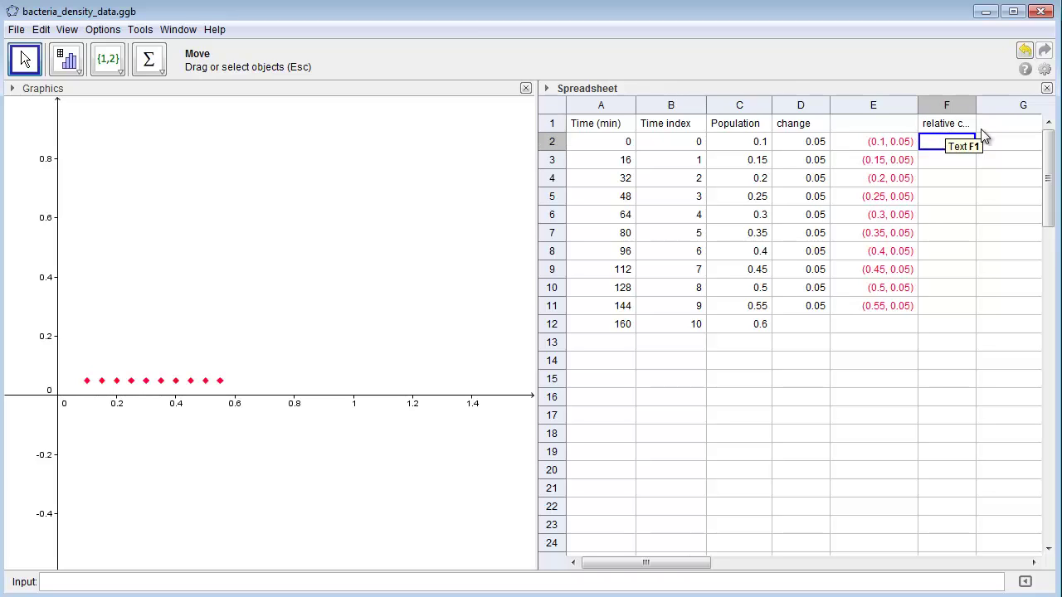
left_click_drag(974, 106, 1003, 105)
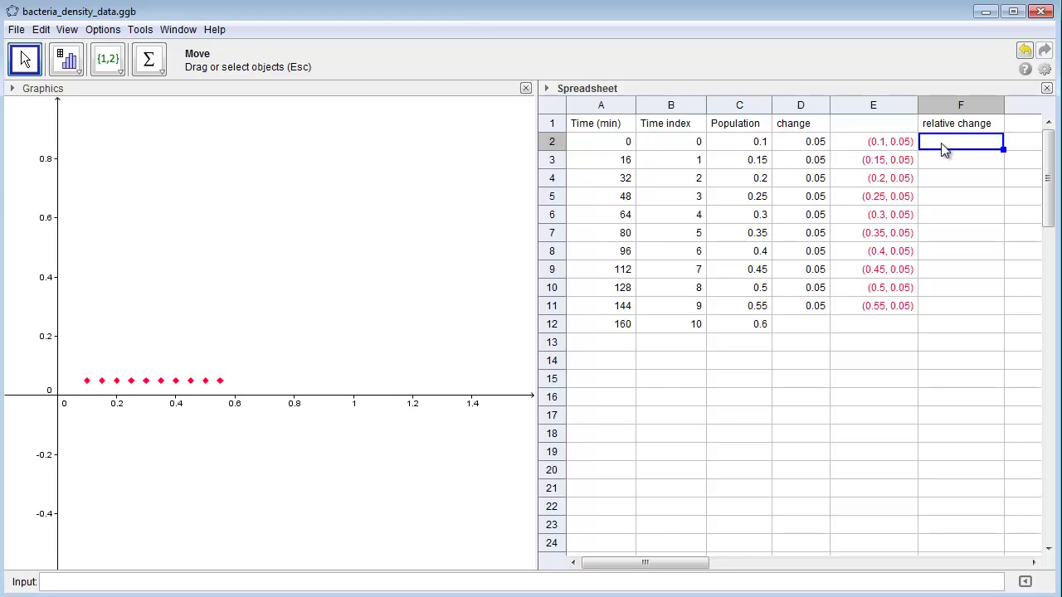
Enter =D2/C2 in F2 and fill it down to F11, giving 0.5 down to 0.091.
type("=")
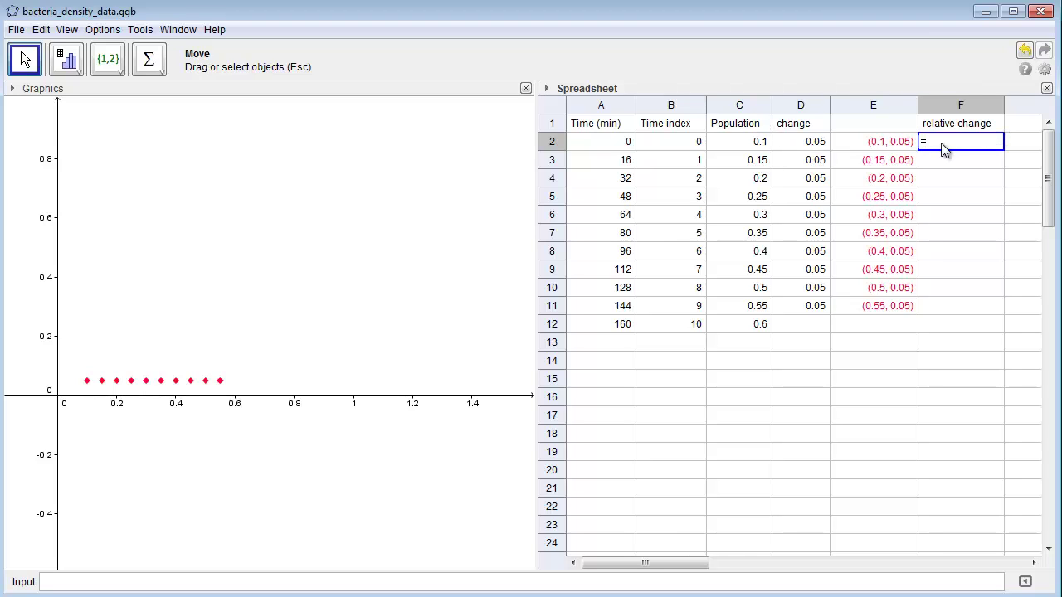
left_click(816, 146)
type("/")
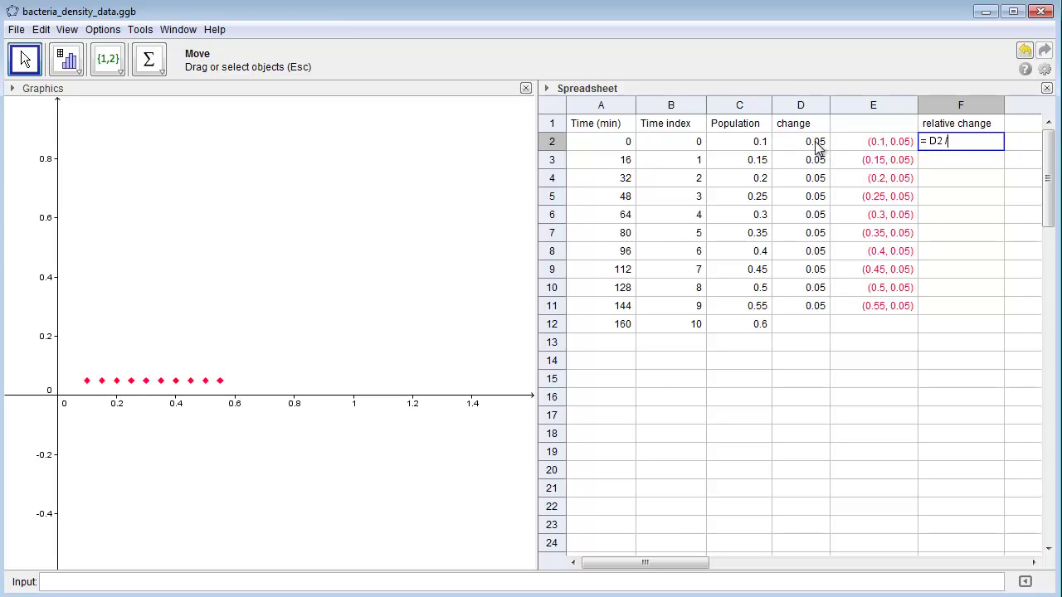
left_click(757, 145)
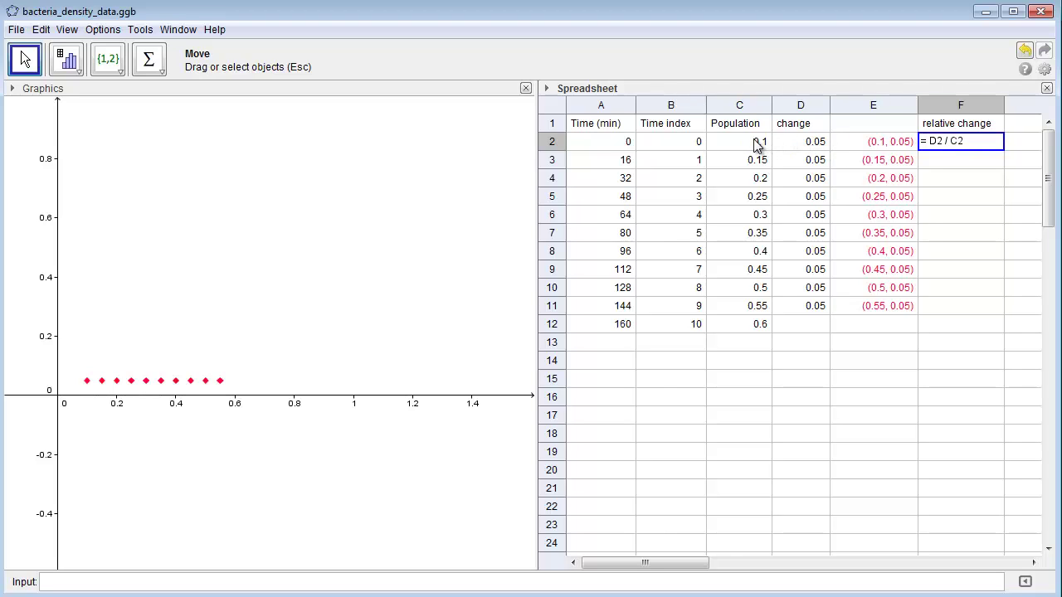
key("Return")
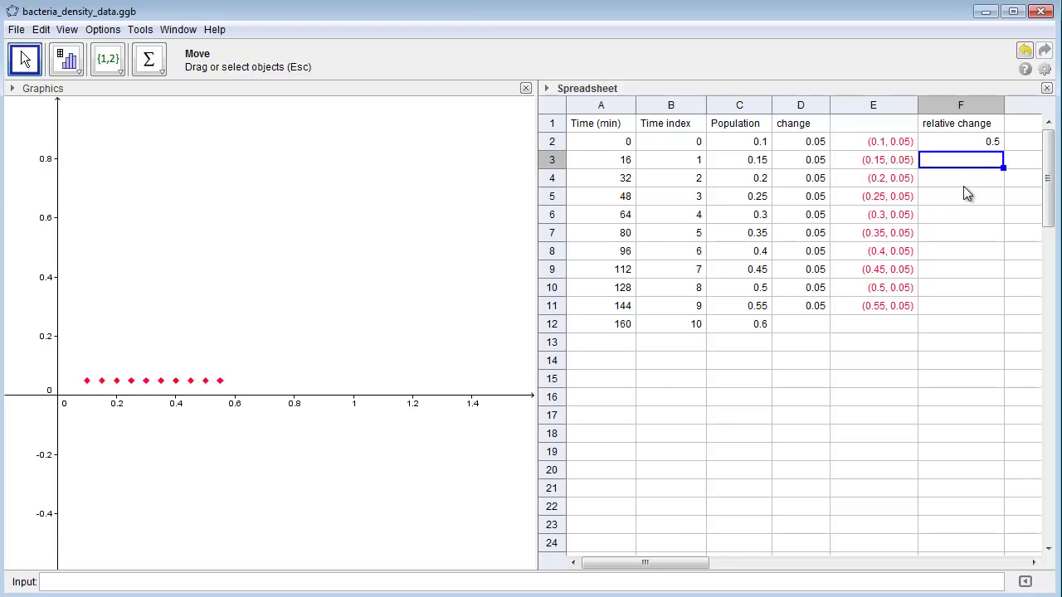
left_click(975, 139)
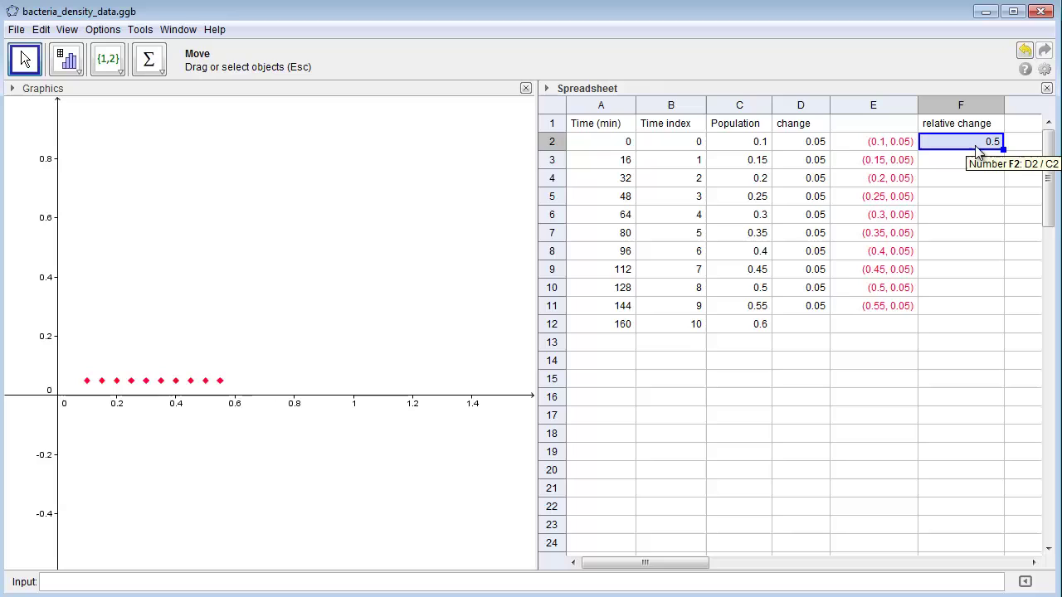
left_click(961, 163)
left_click_drag(961, 163, 951, 312)
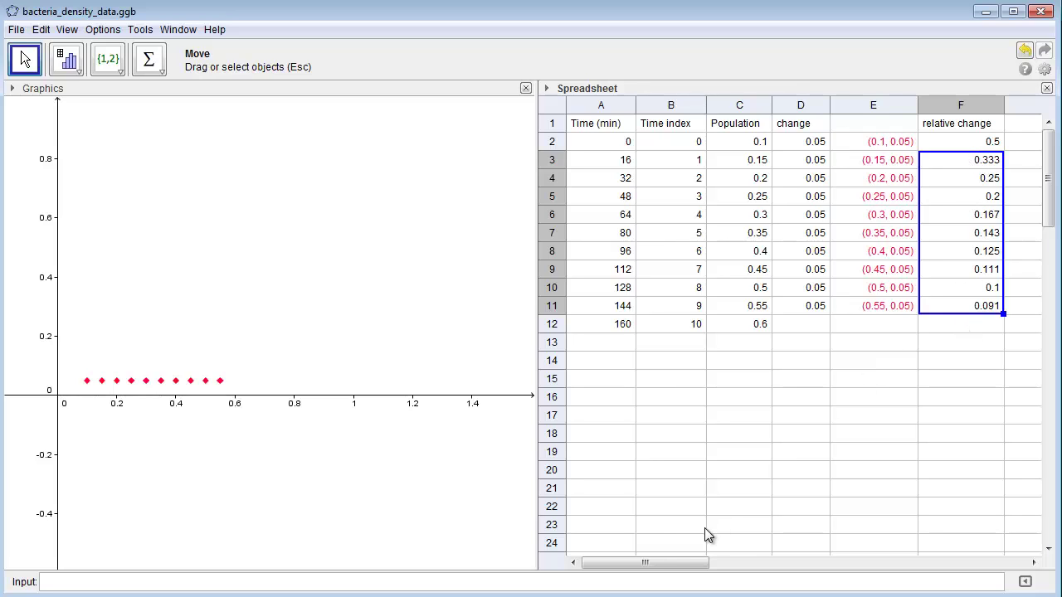
left_click_drag(666, 565, 693, 564)
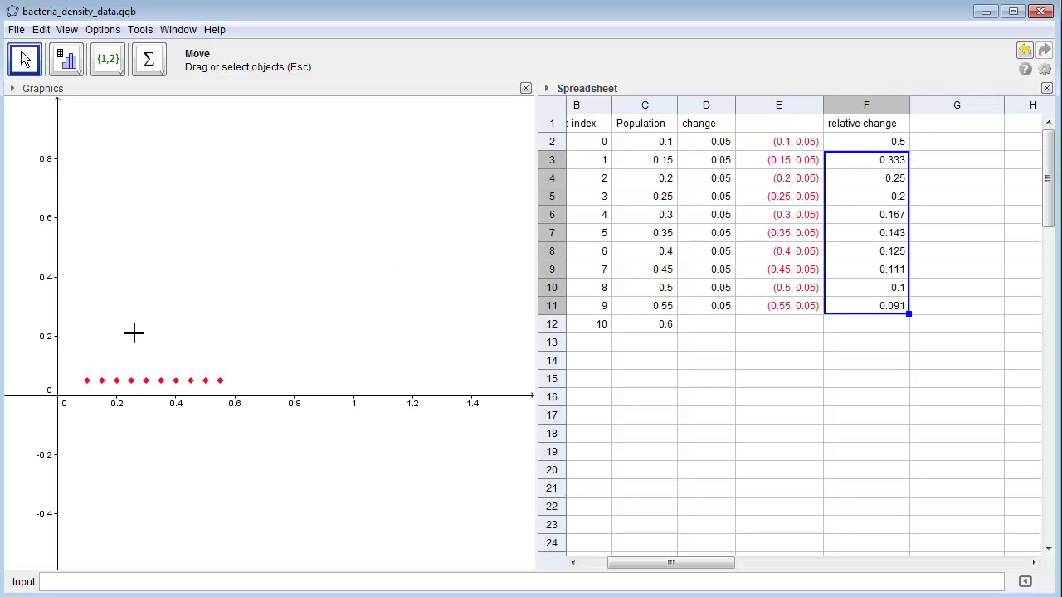
Hide the red column E points from the graph.
left_click_drag(64, 348, 262, 407)
right_click(195, 383)
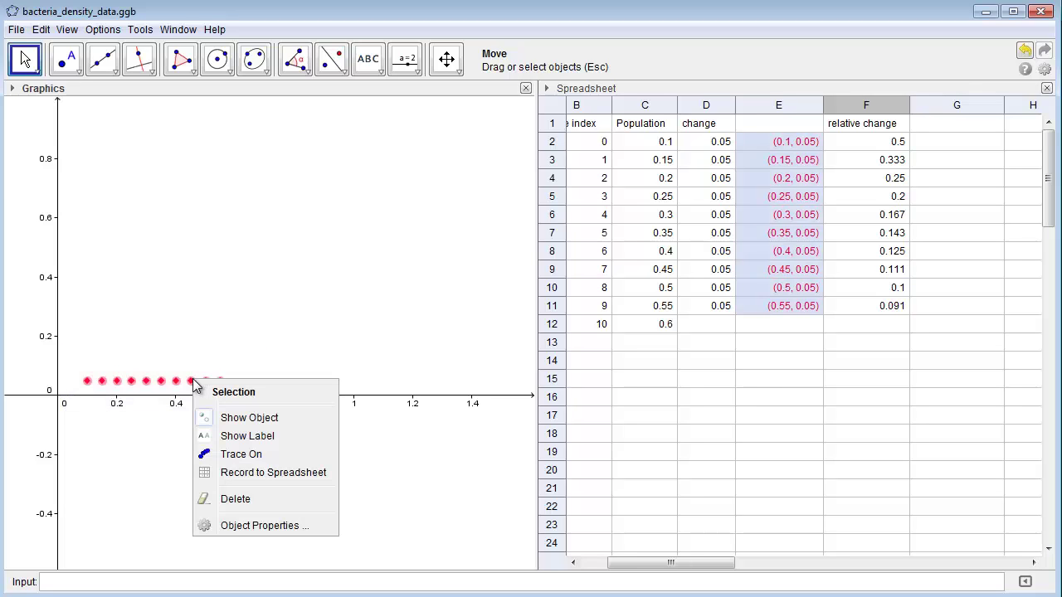
left_click(249, 419)
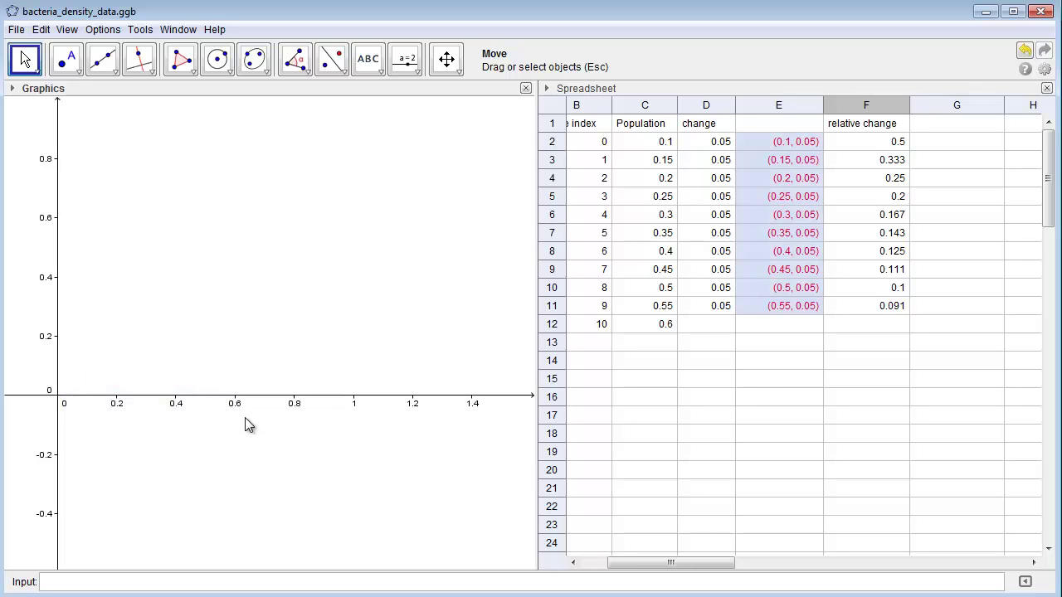
Enter the point =(C2, F2) in G2 and fill it down to G11.
left_click(932, 148)
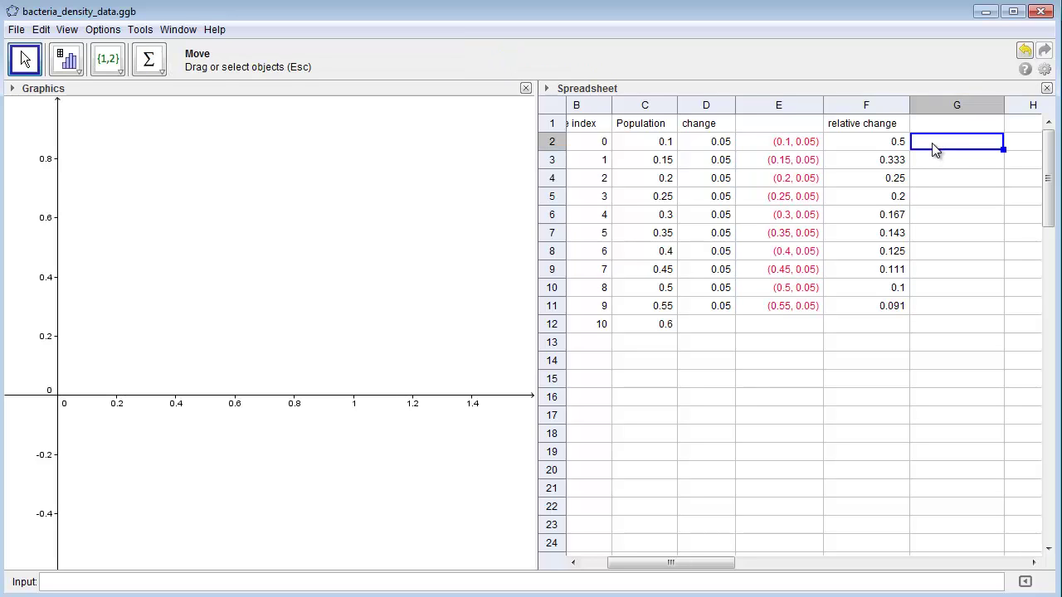
type("=(")
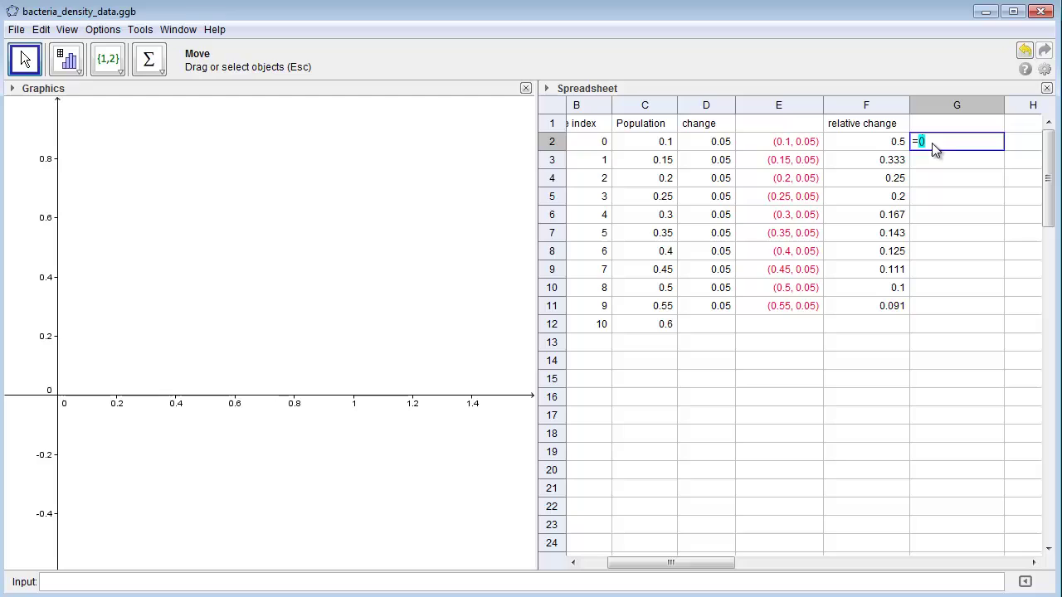
left_click(652, 145)
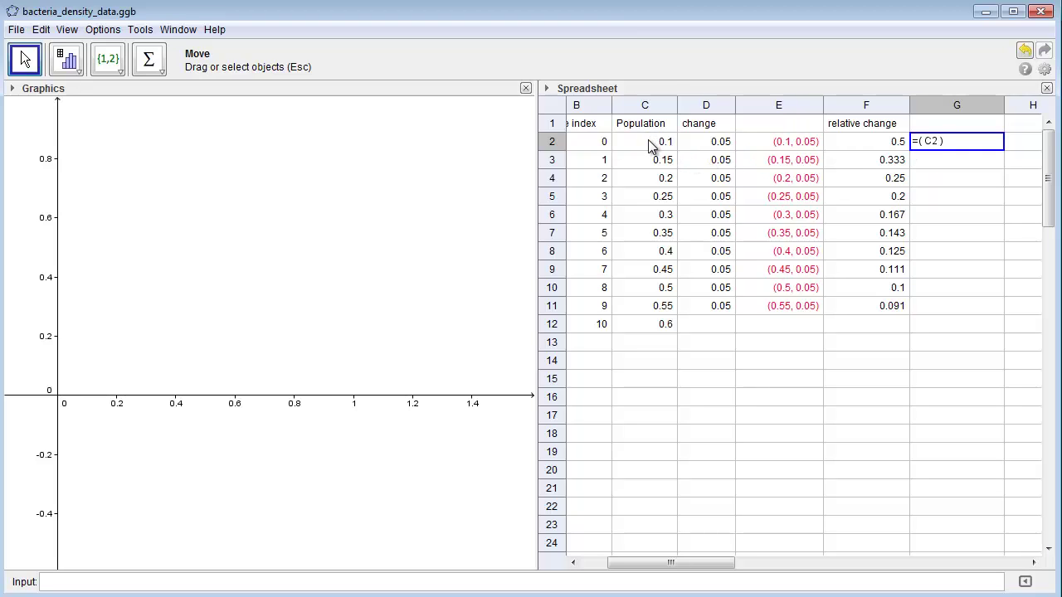
type(",")
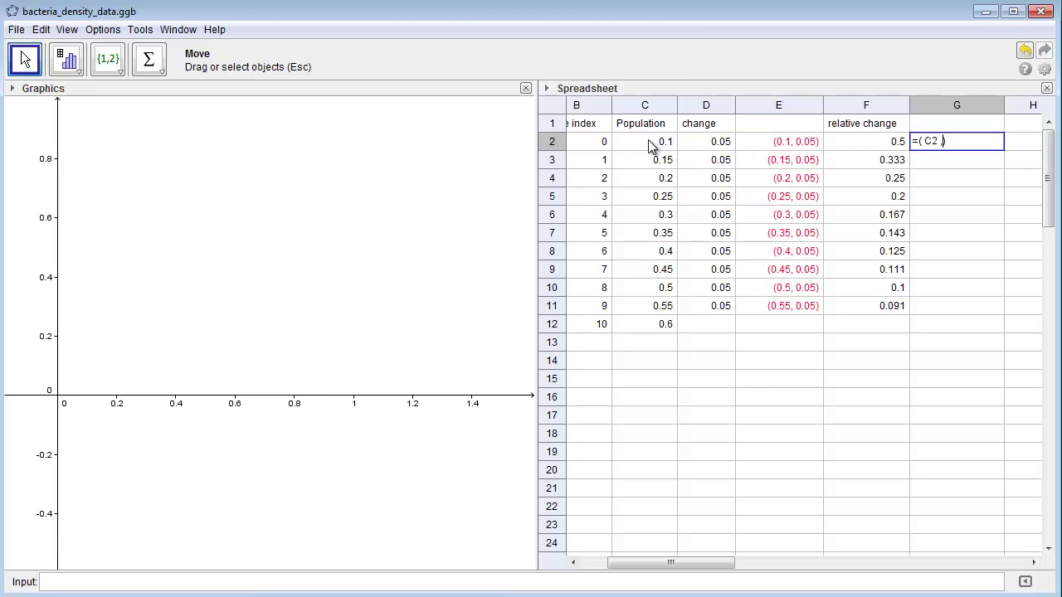
left_click(884, 148)
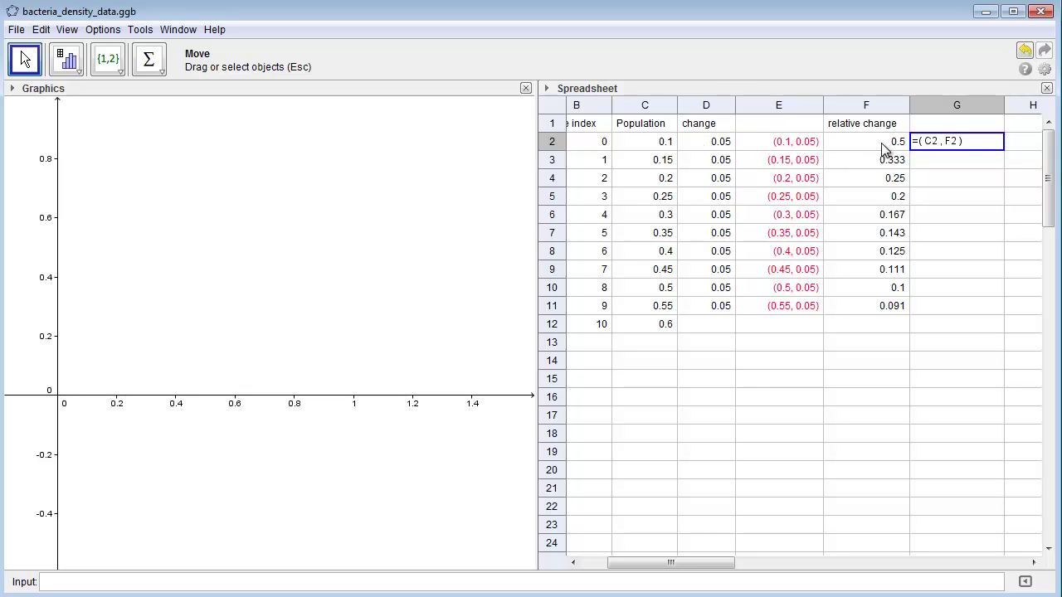
key("Return")
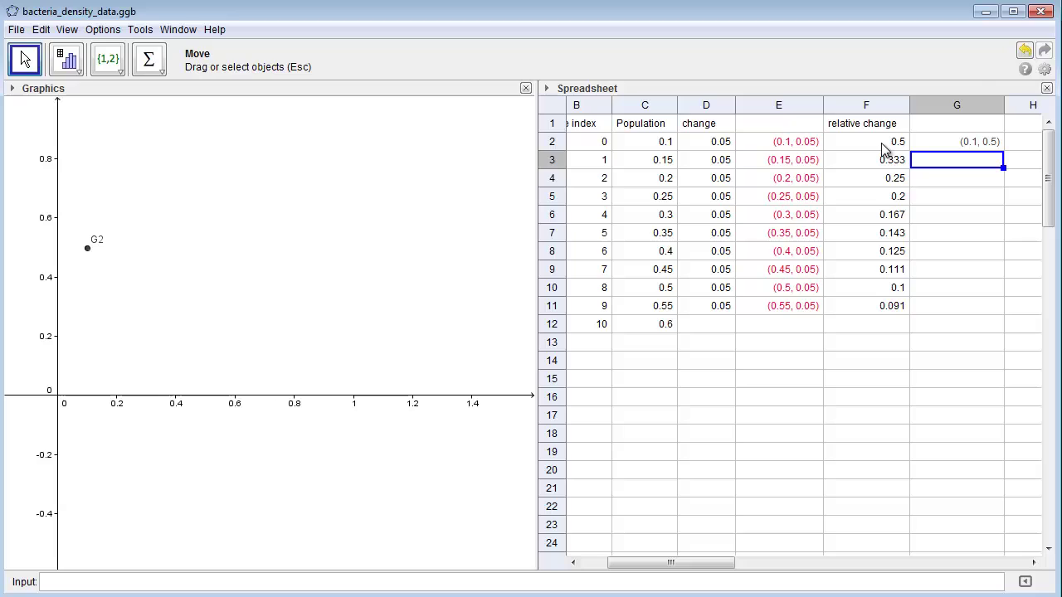
left_click(968, 145)
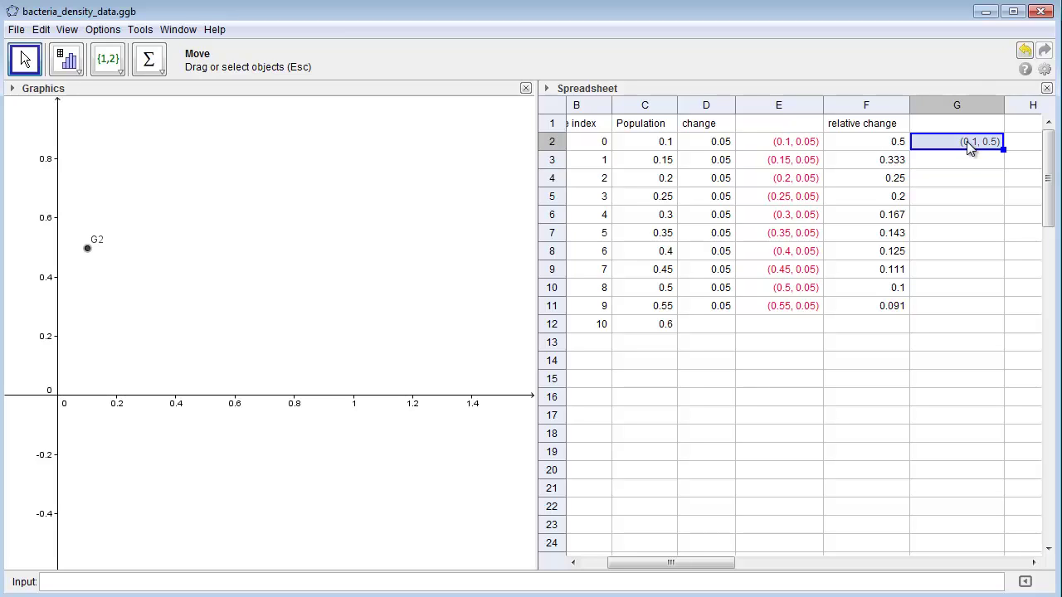
left_click_drag(950, 168, 932, 304)
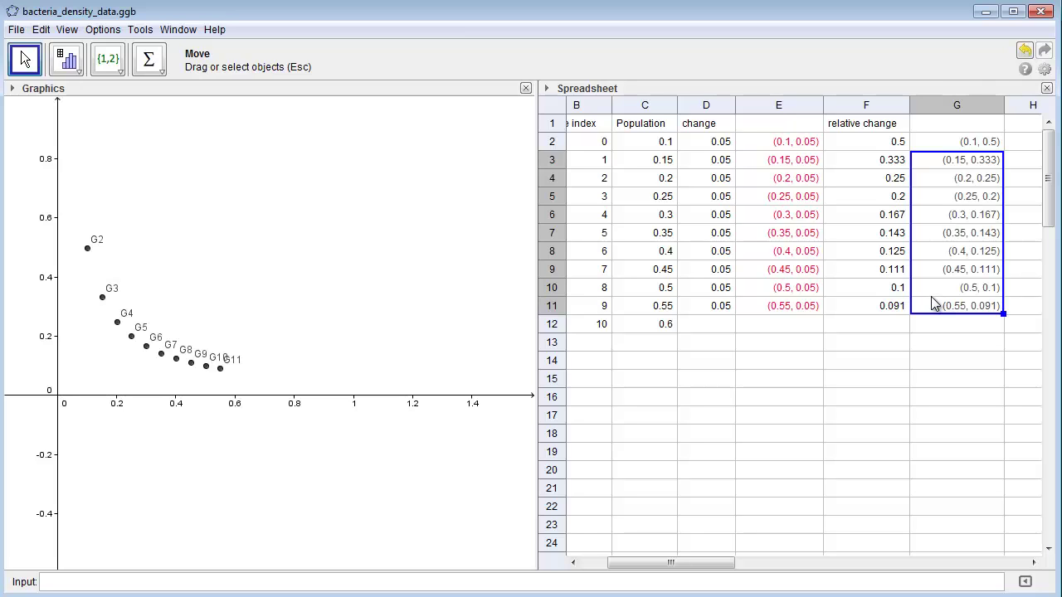
Hide the labels of points G2–G11 on the graph.
left_click_drag(954, 147, 959, 308)
right_click(959, 309)
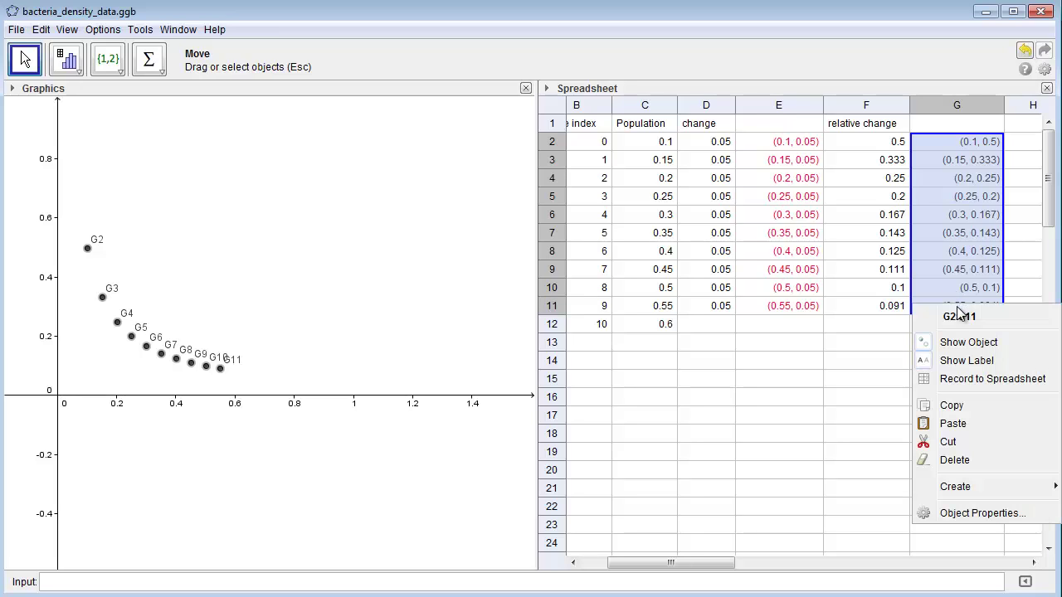
left_click(959, 359)
From the Graphics view, open the Perpendicular Line dropdown listing Best Fit Line.
left_click(200, 233)
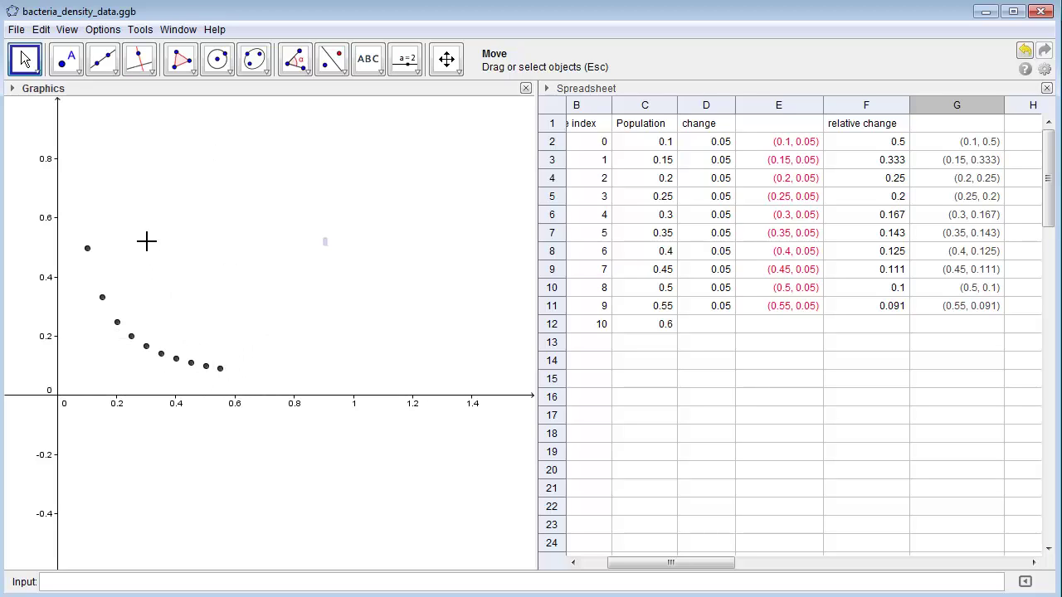
left_click(153, 73)
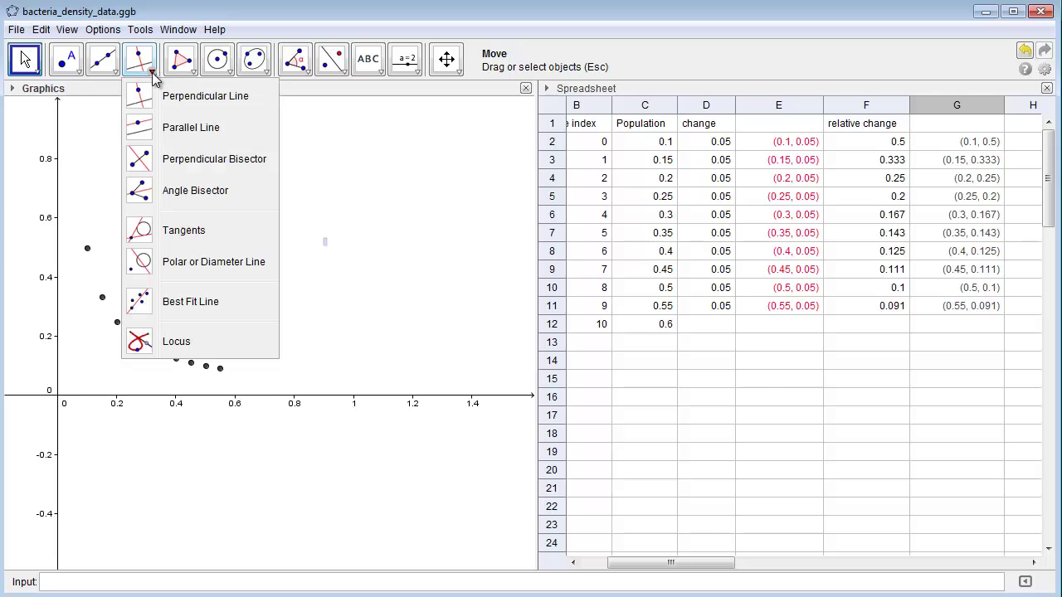
Fit a Best Fit Line through the ten points G2–G11 by enclosing them.
left_click(189, 305)
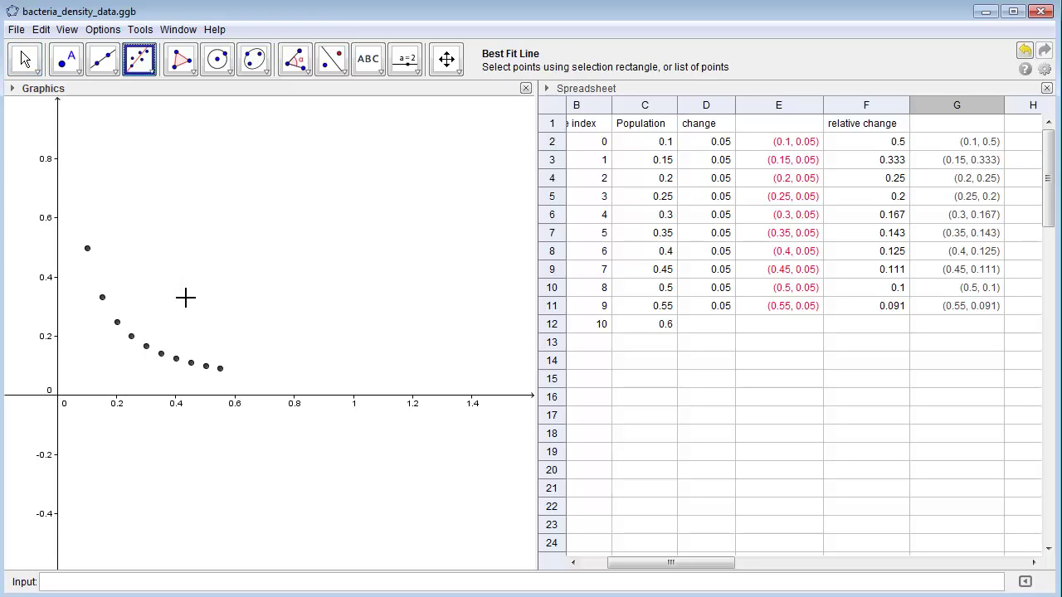
mouse_move(63, 217)
left_mouse_down()
mouse_move(100, 320)
mouse_move(230, 403)
mouse_move(253, 390)
left_mouse_up()
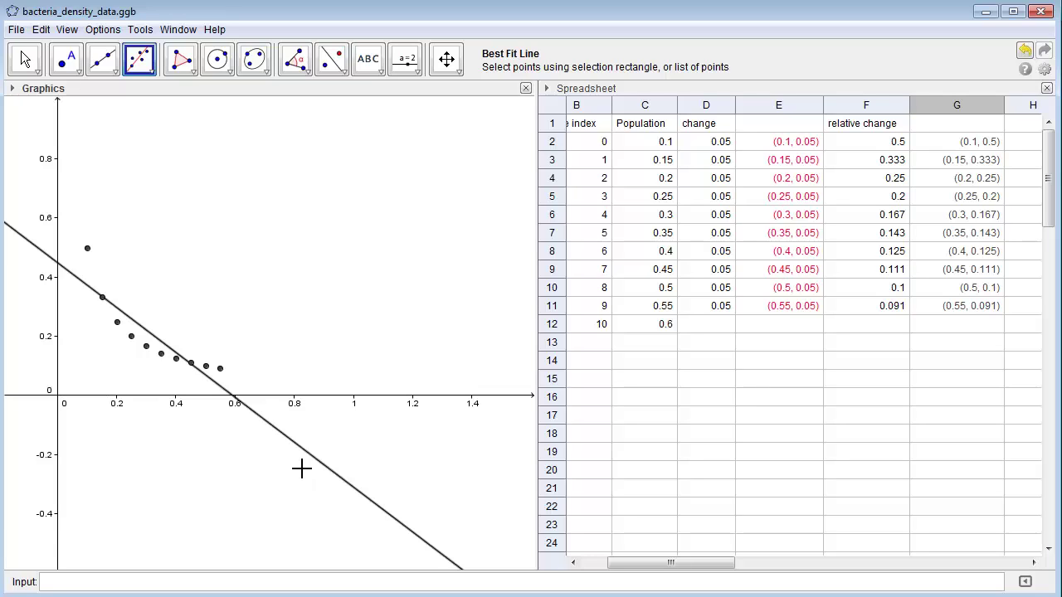
left_click(172, 582)
right_click(277, 436)
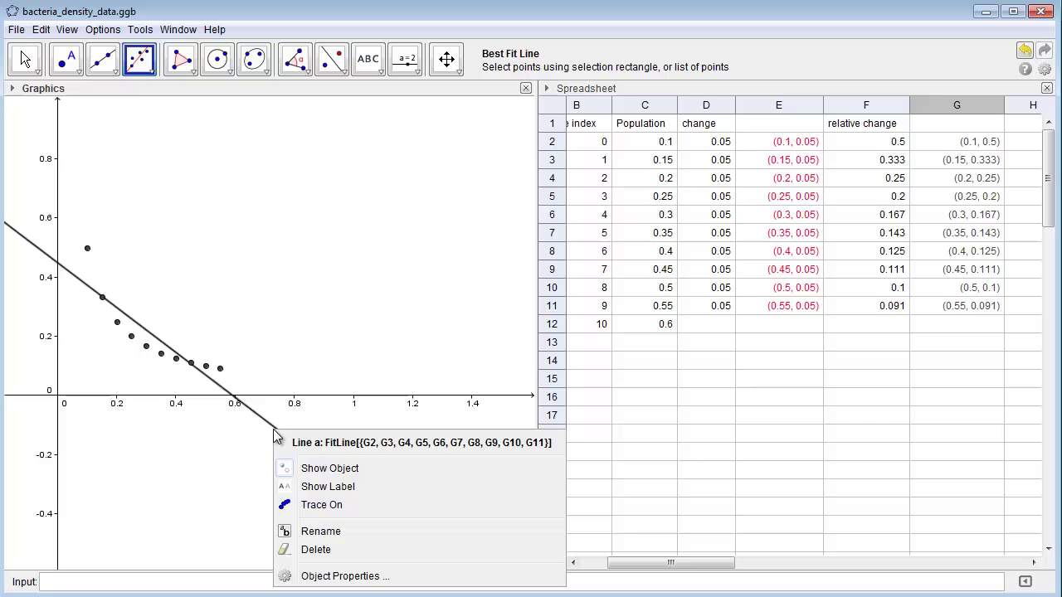
left_click(336, 575)
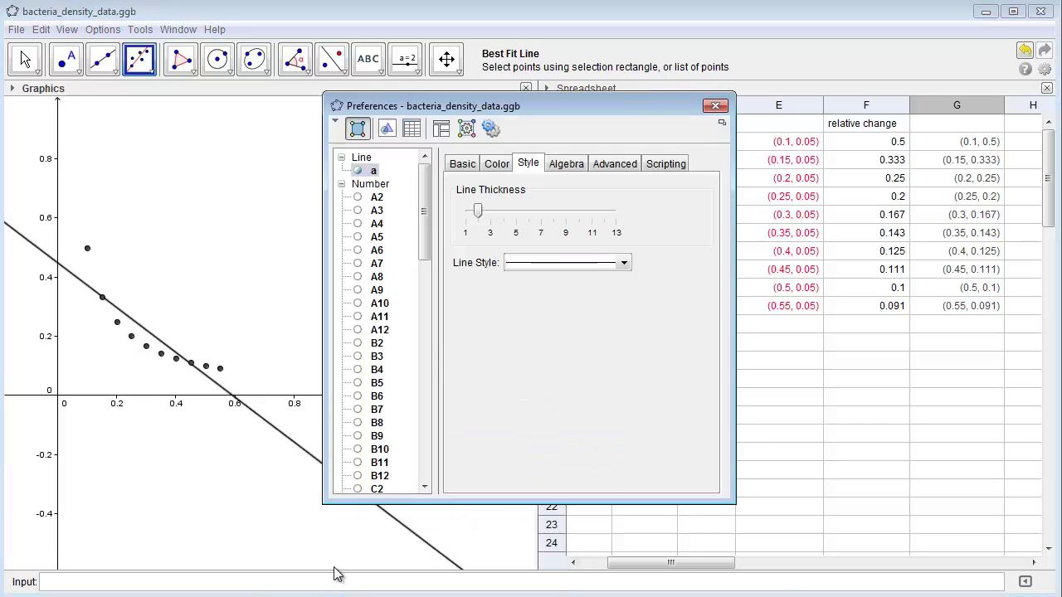
left_click(463, 164)
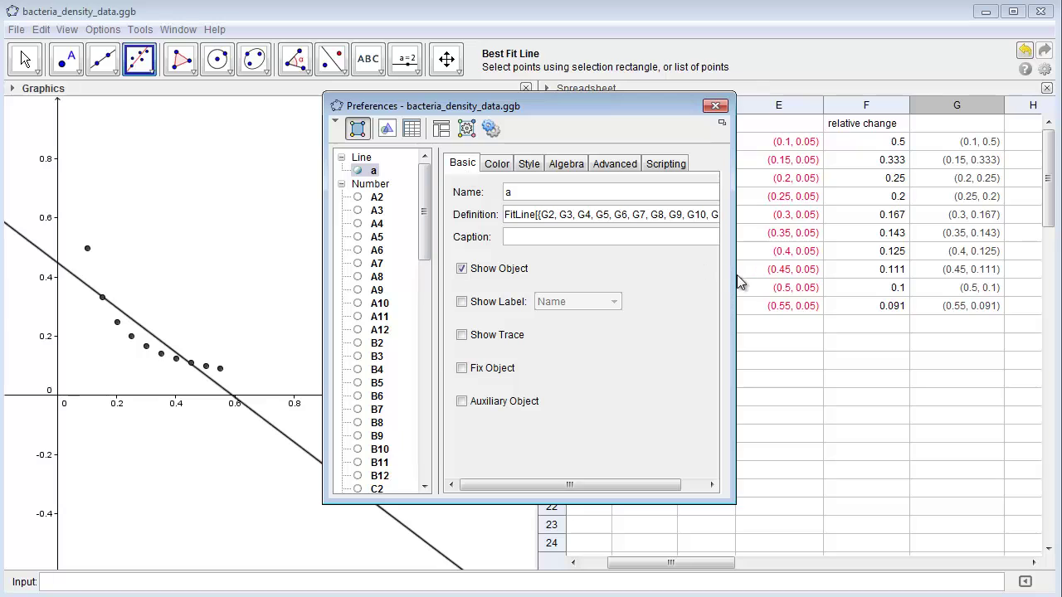
left_click_drag(735, 272, 895, 260)
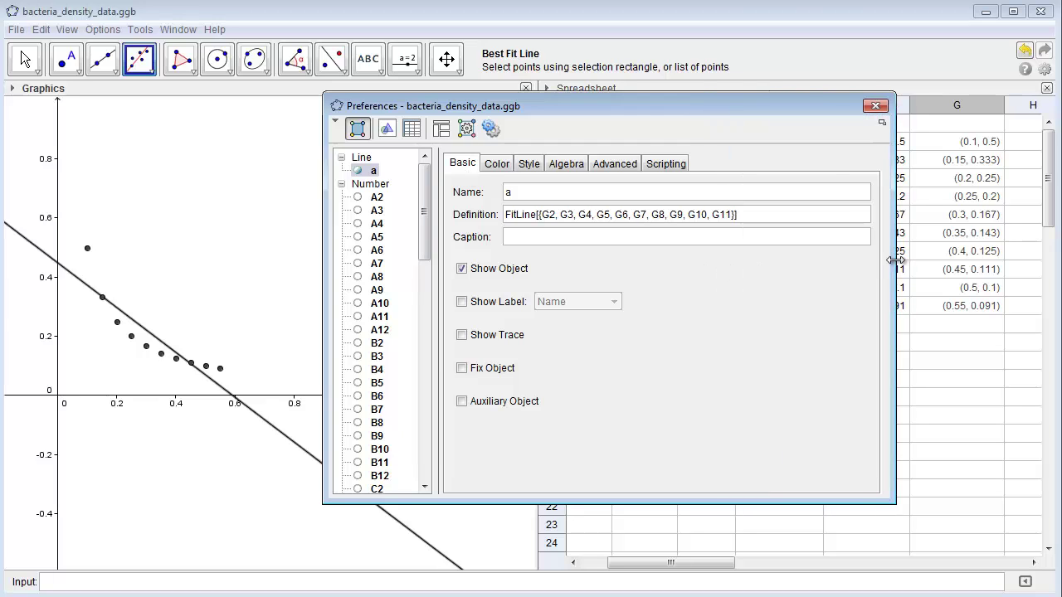
left_click(877, 107)
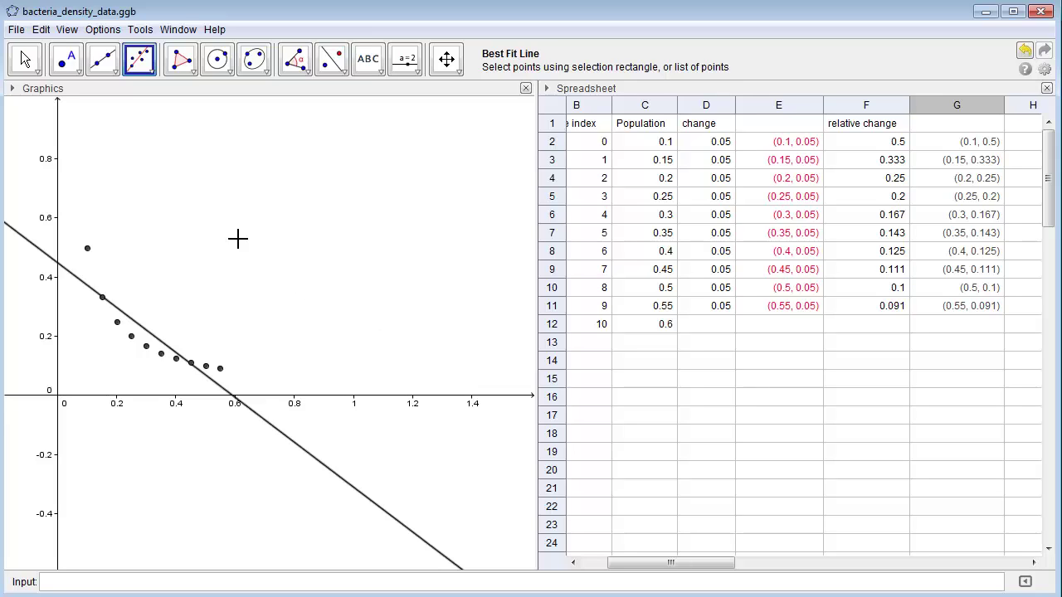
Show the Algebra view to display the line equation a: y = -0.759x + 0.449.
left_click(67, 31)
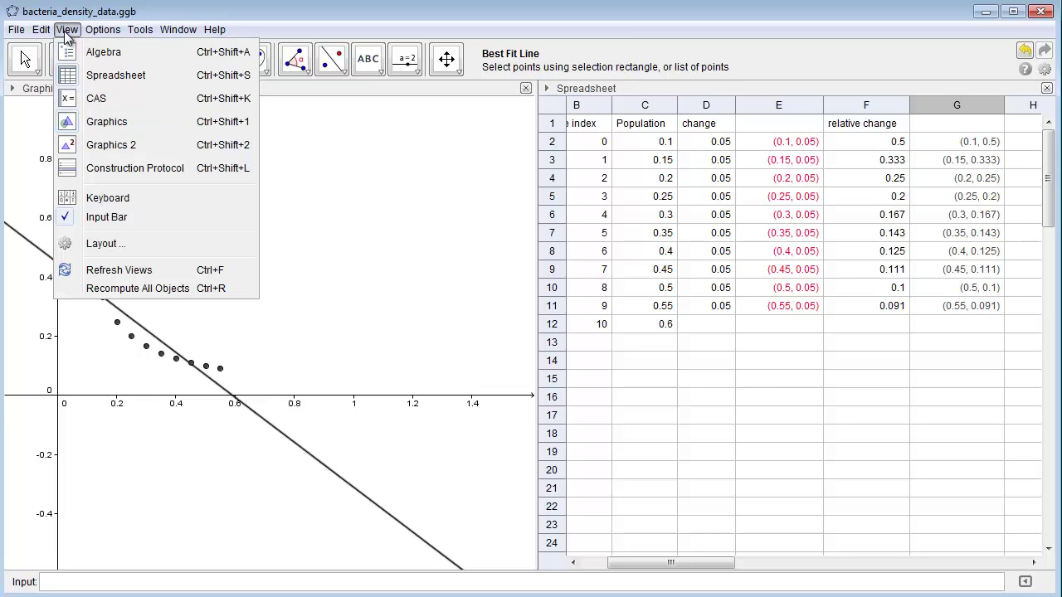
left_click(214, 60)
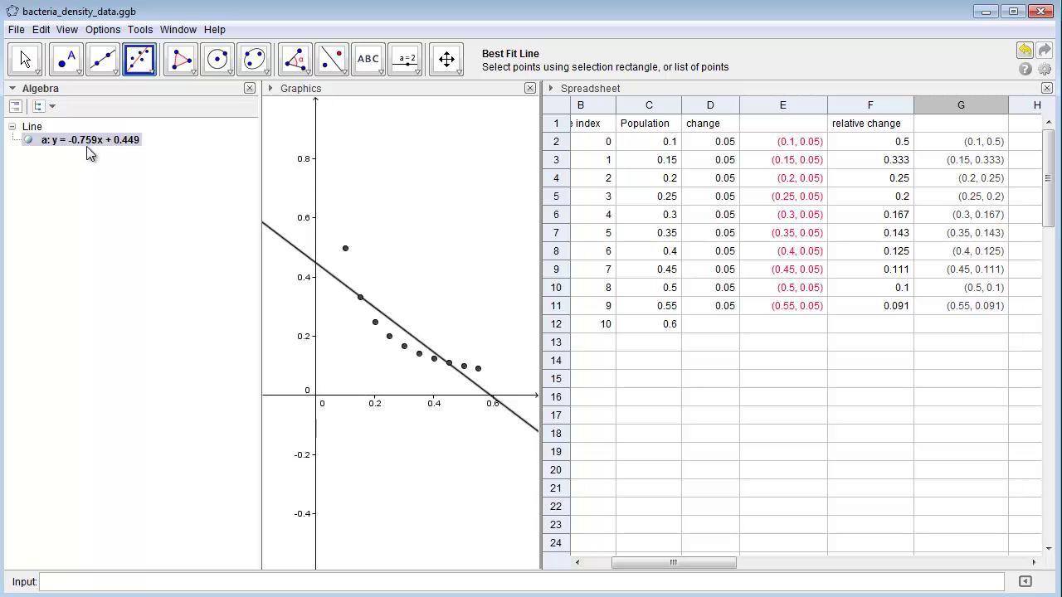
Close the Algebra view and delete the contents of D1:G13.
left_click(249, 88)
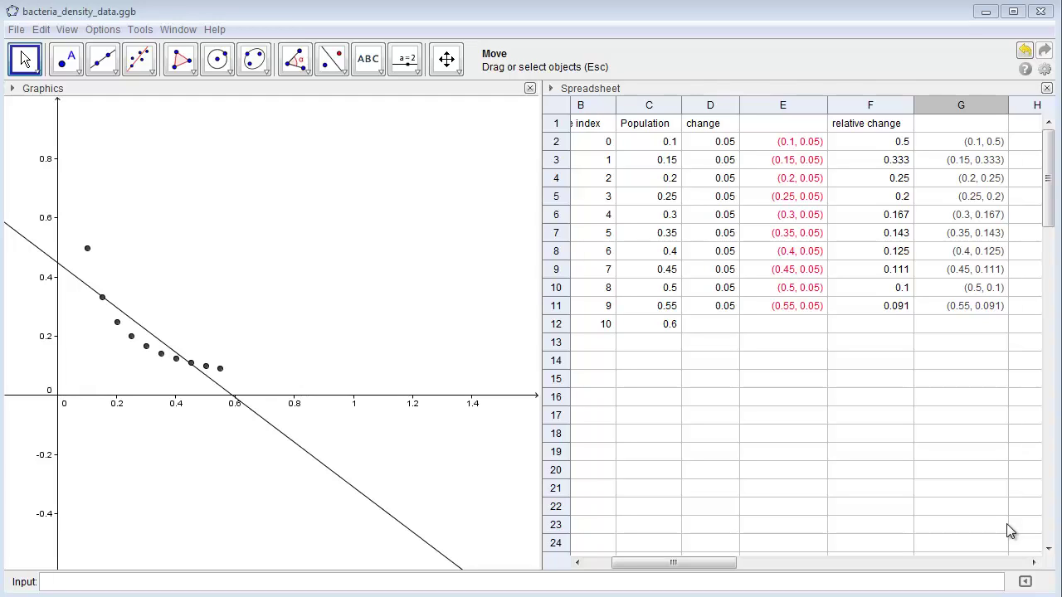
left_click(955, 160)
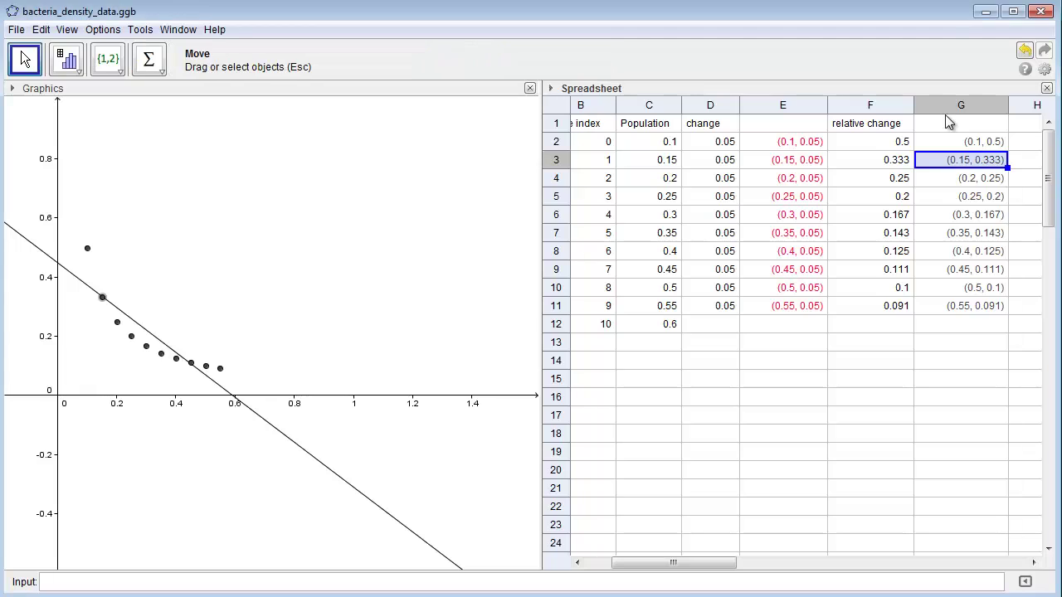
left_click(951, 124)
left_click_drag(952, 141, 742, 353)
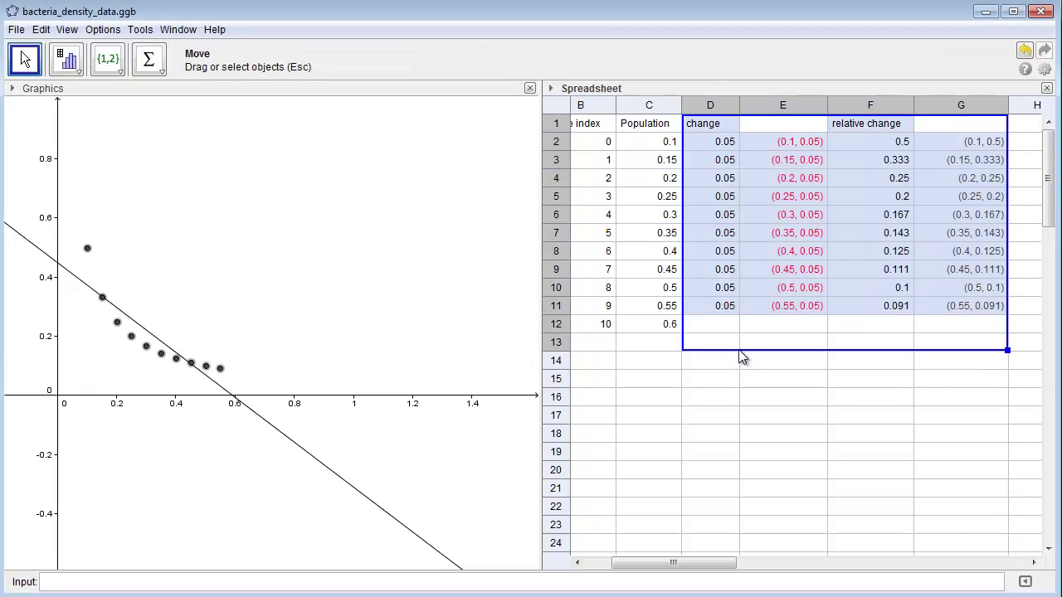
key("Delete")
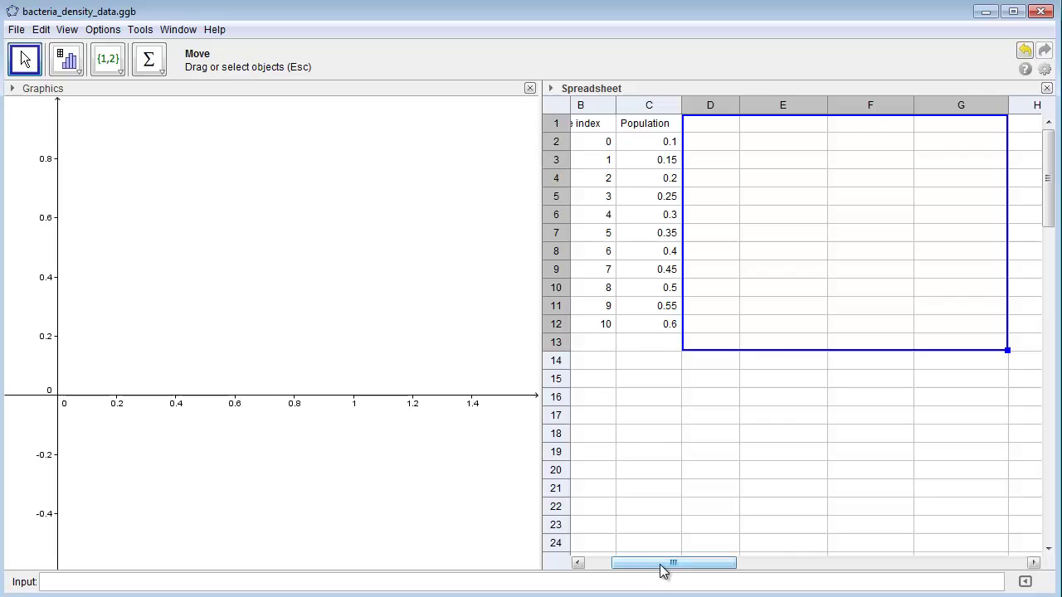
left_click_drag(661, 567, 634, 569)
Enter the point =(B2, C2) in D2 and fill it down to D12.
left_click(809, 147)
type("=")
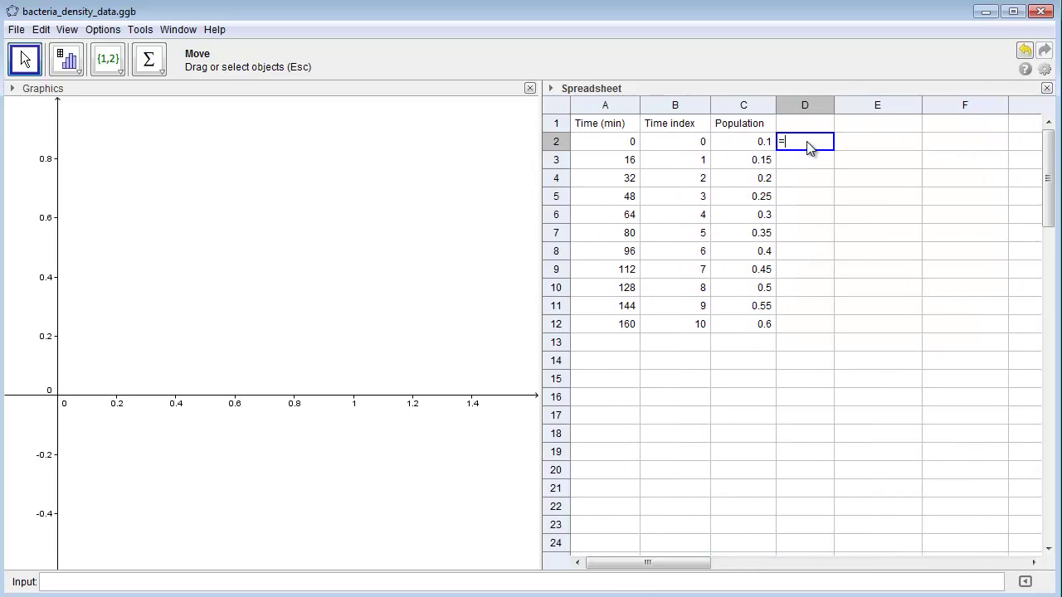
type("(")
left_click(697, 142)
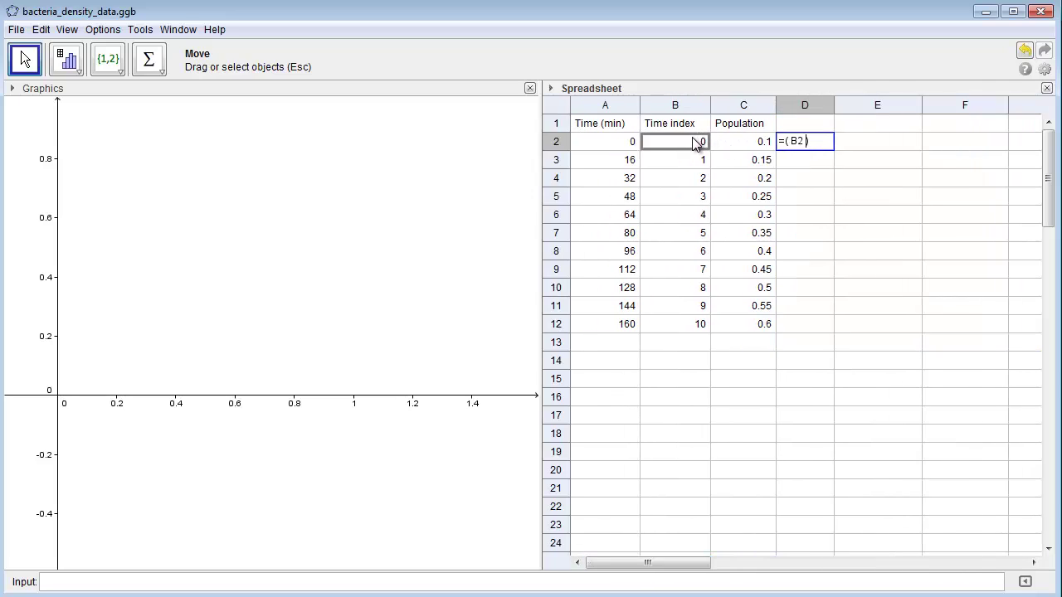
type(",")
left_click(727, 143)
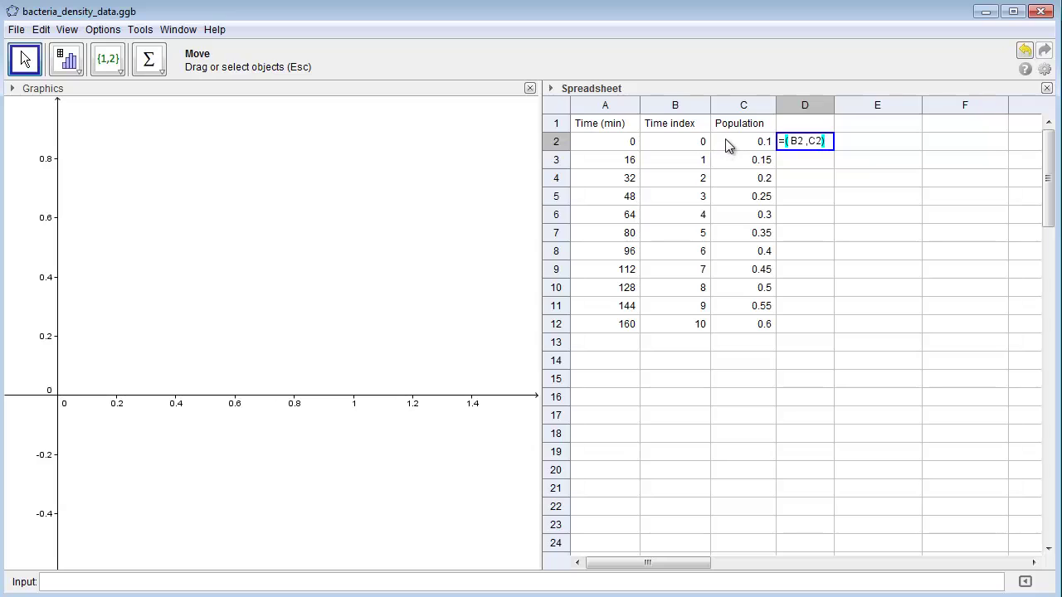
key("Return")
left_click(796, 147)
left_click_drag(799, 162, 791, 332)
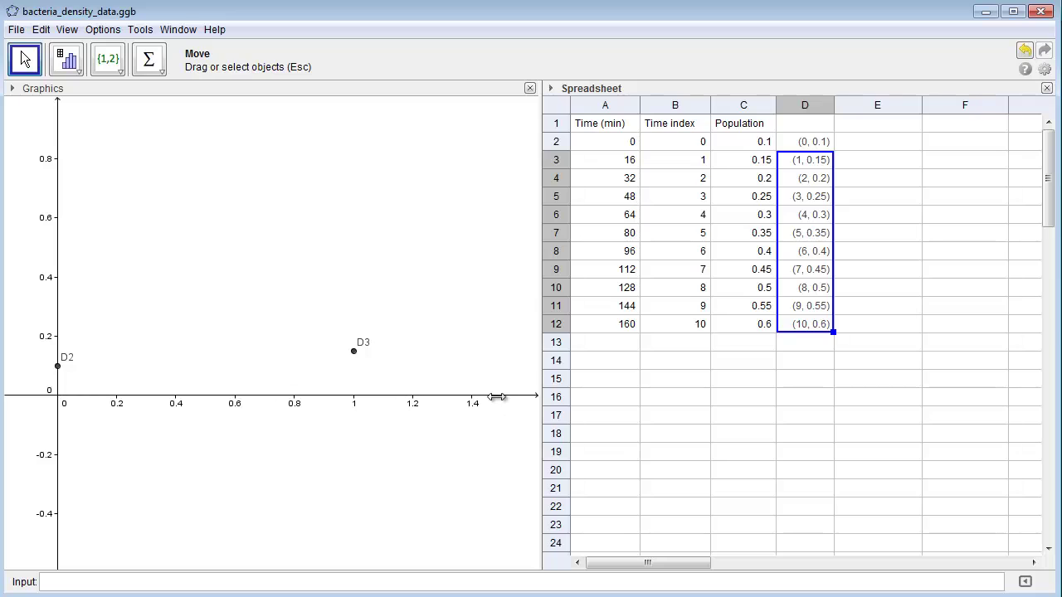
Compress the x-axis so points (0, 0.1) to (10, 0.6) all fit.
left_click_drag(496, 397, 120, 422)
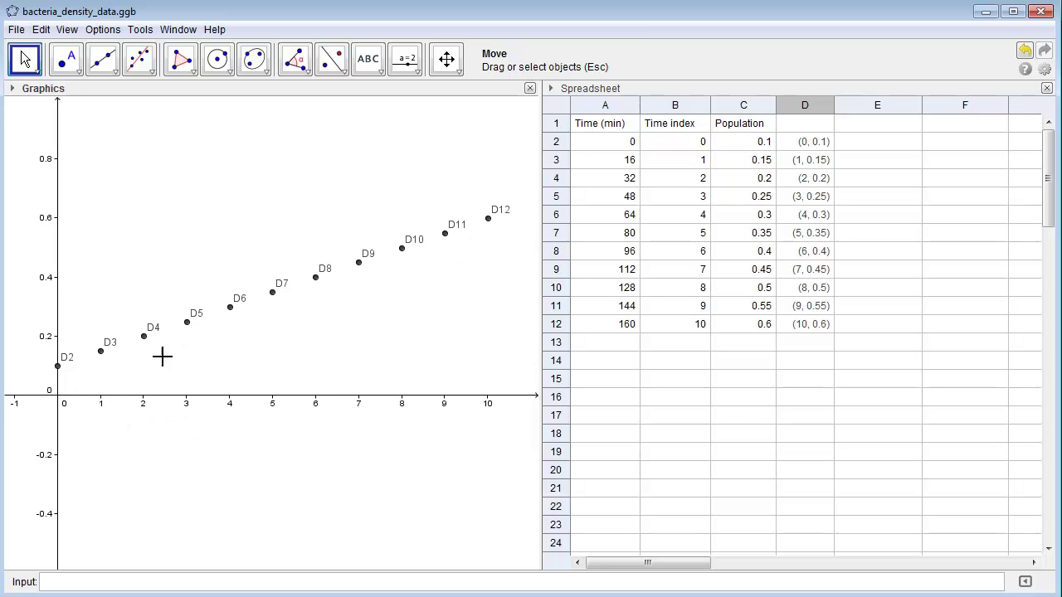
left_click(187, 322)
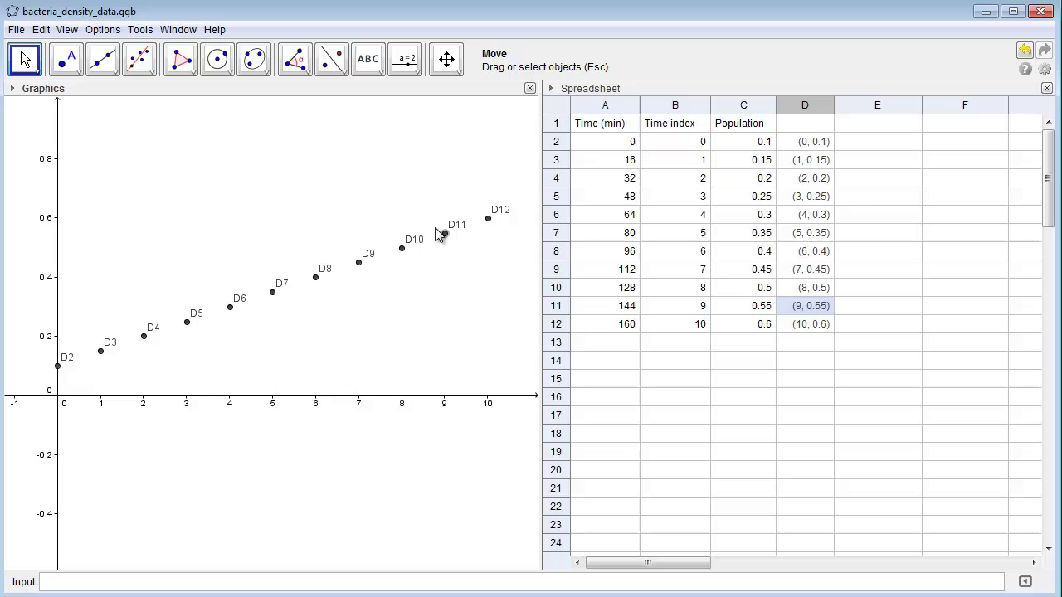
left_click(516, 138)
Make points D2–D12 unlabeled, blue, and larger in Object Properties.
left_click_drag(518, 138, 43, 419)
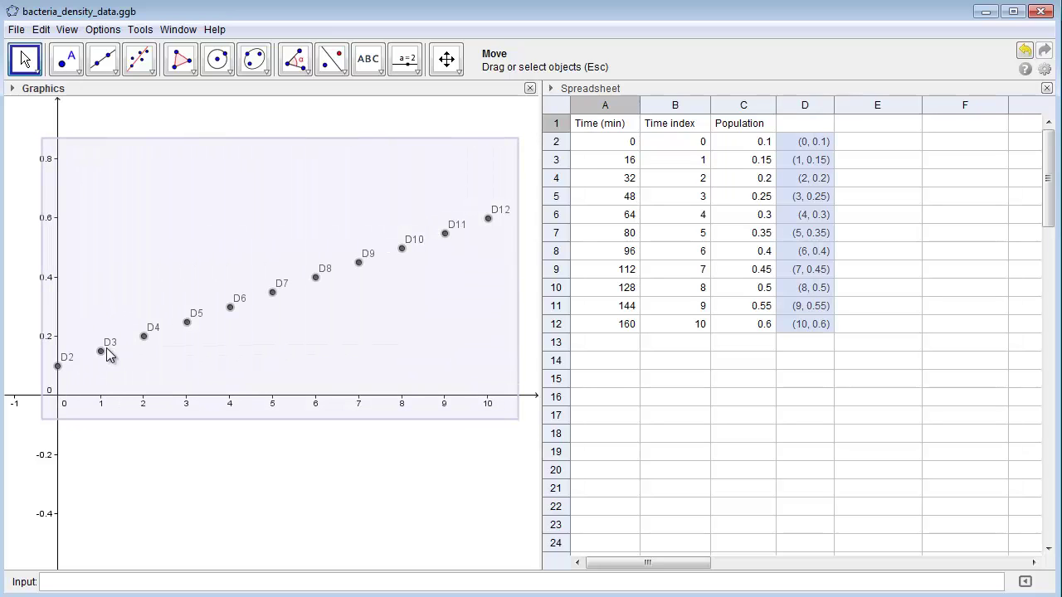
right_click(99, 350)
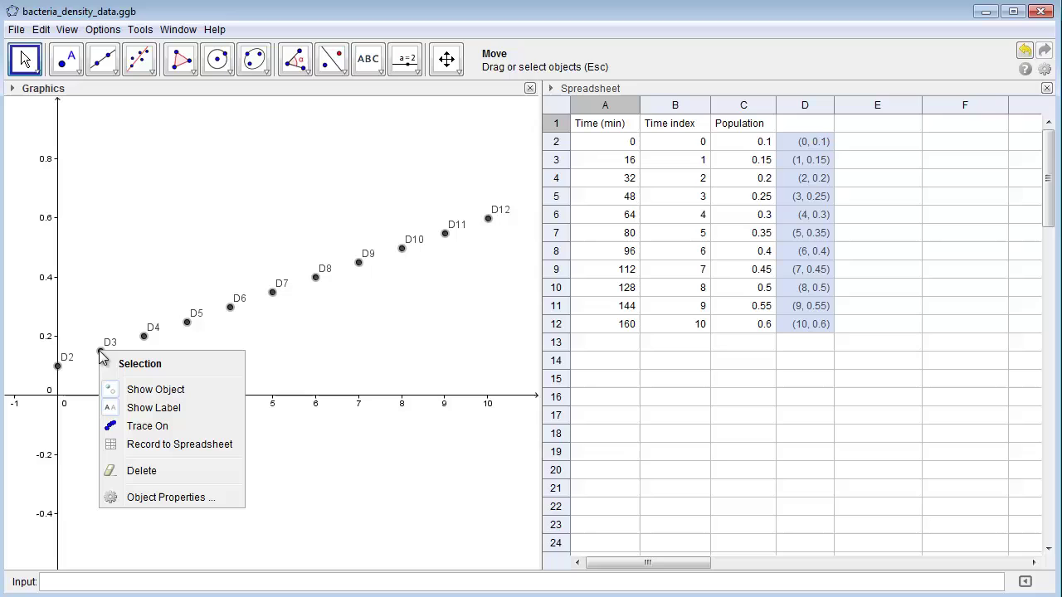
left_click(161, 496)
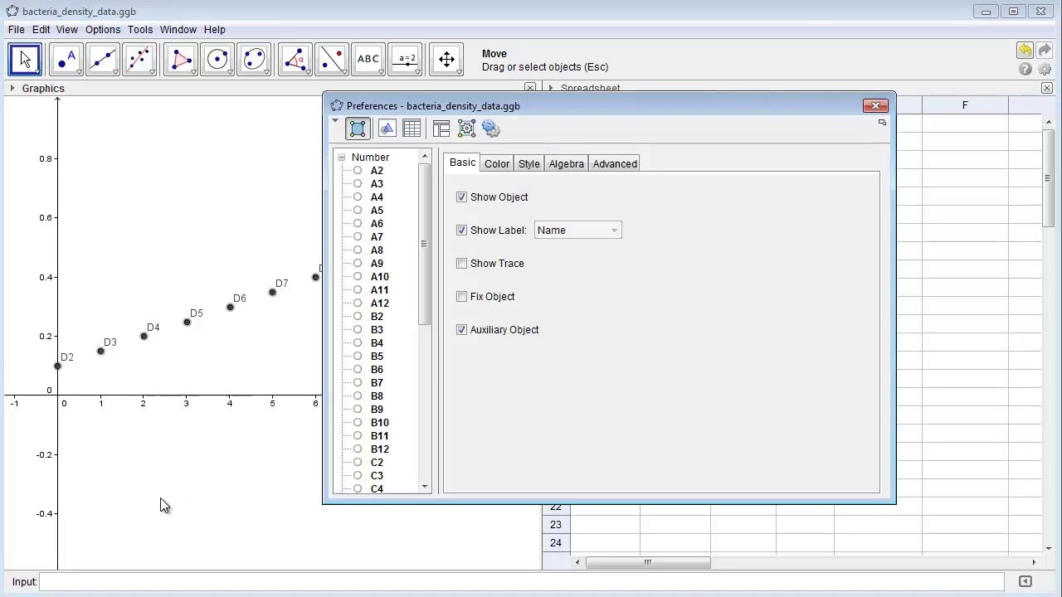
left_click(481, 231)
left_click(497, 164)
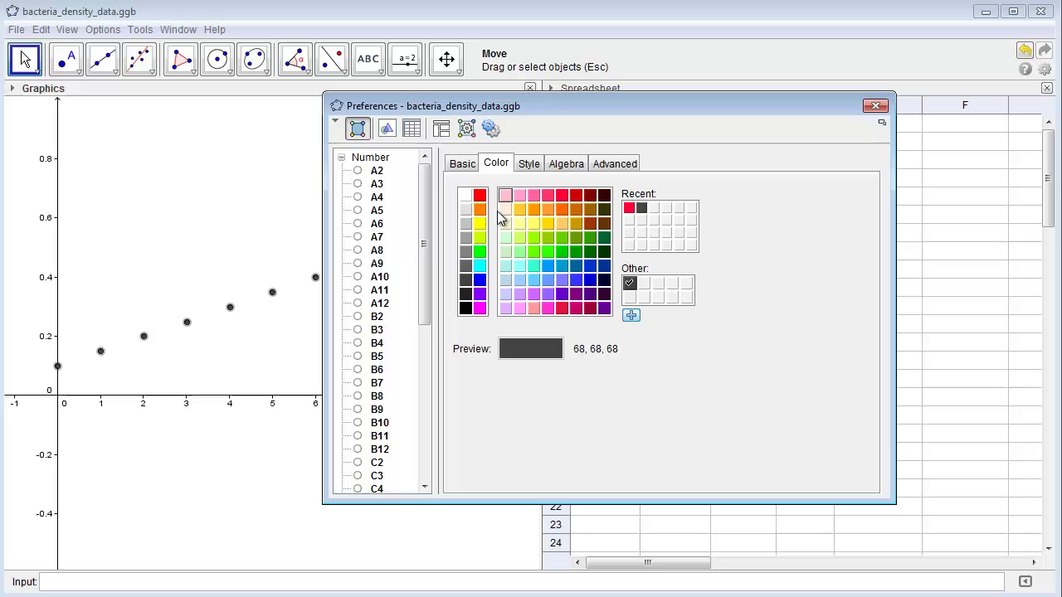
left_click(479, 279)
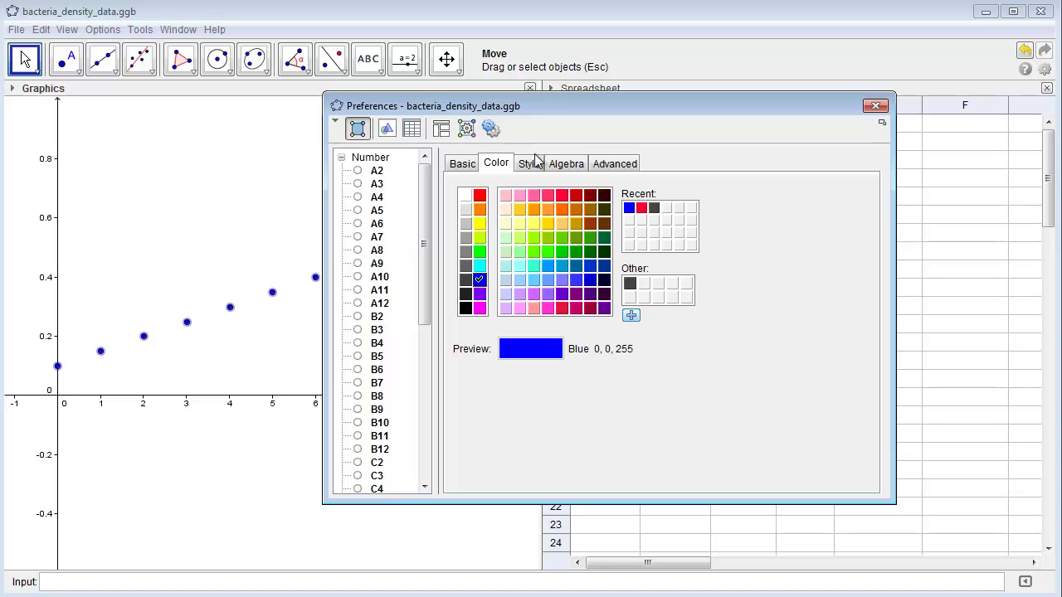
left_click(531, 163)
left_click_drag(504, 212, 560, 218)
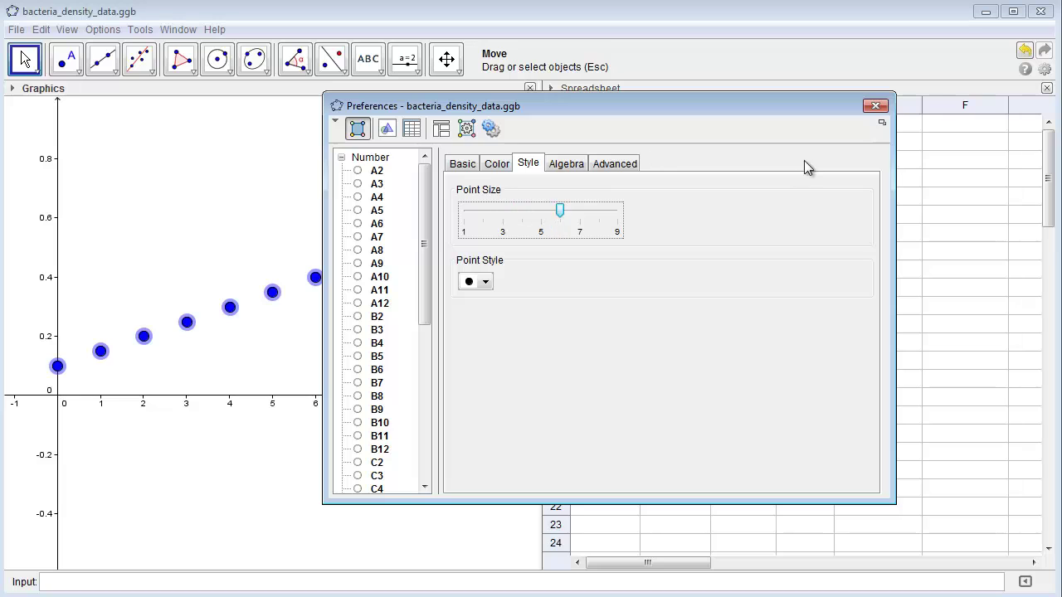
left_click(876, 106)
left_click(882, 126)
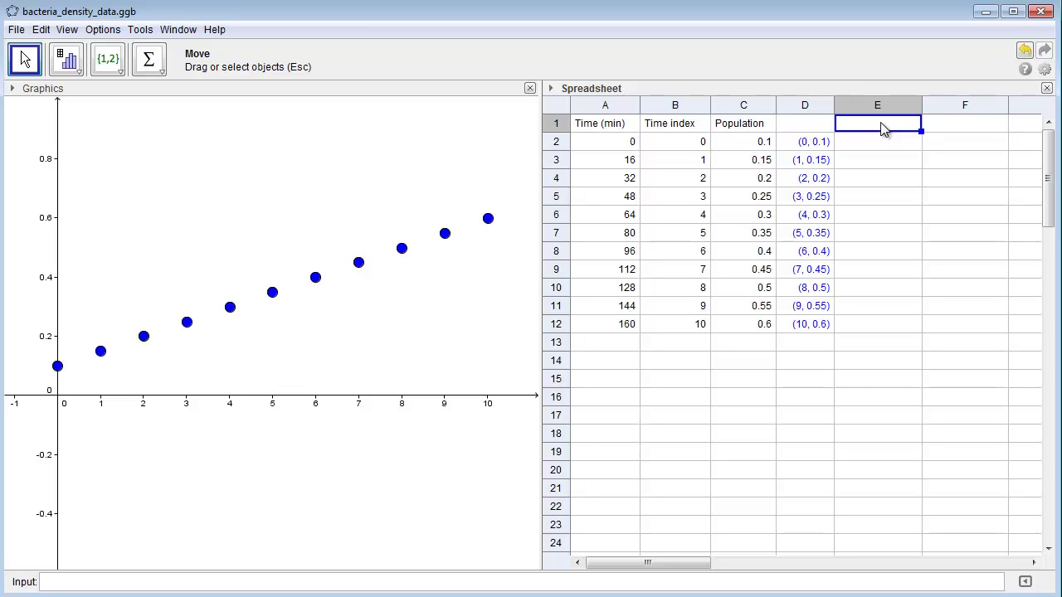
Head column E 'model' and set E2 to =C2, showing 0.1.
double_click(882, 126)
type("model")
key("Return")
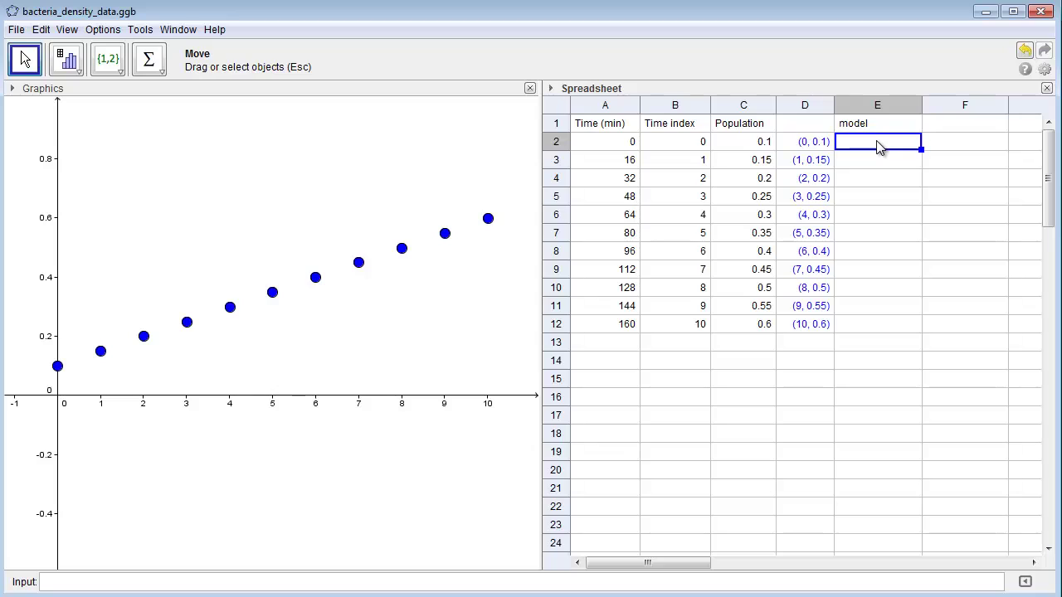
type("=")
left_click(765, 141)
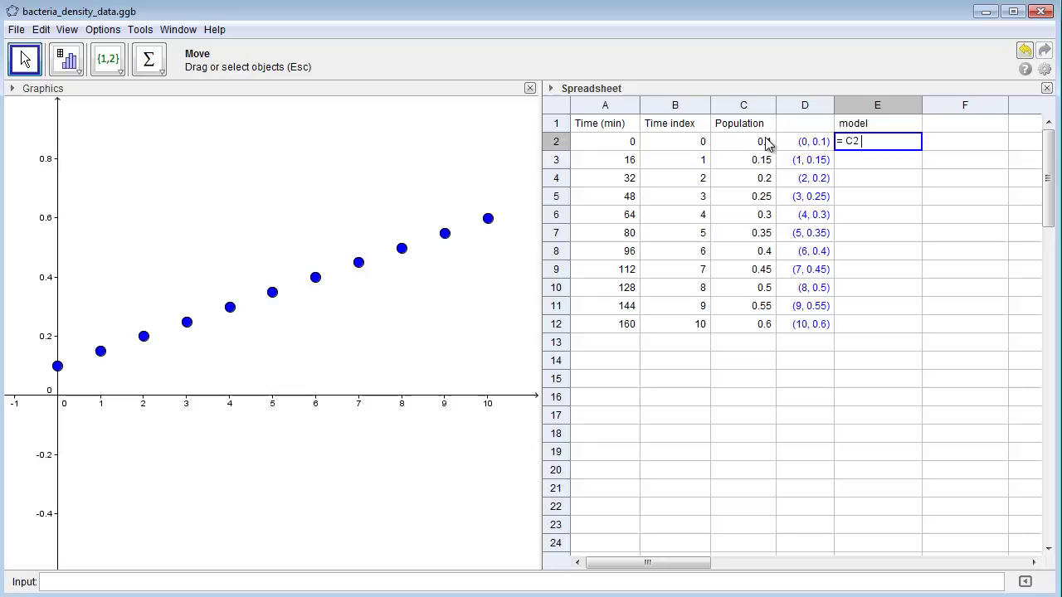
key("Return")
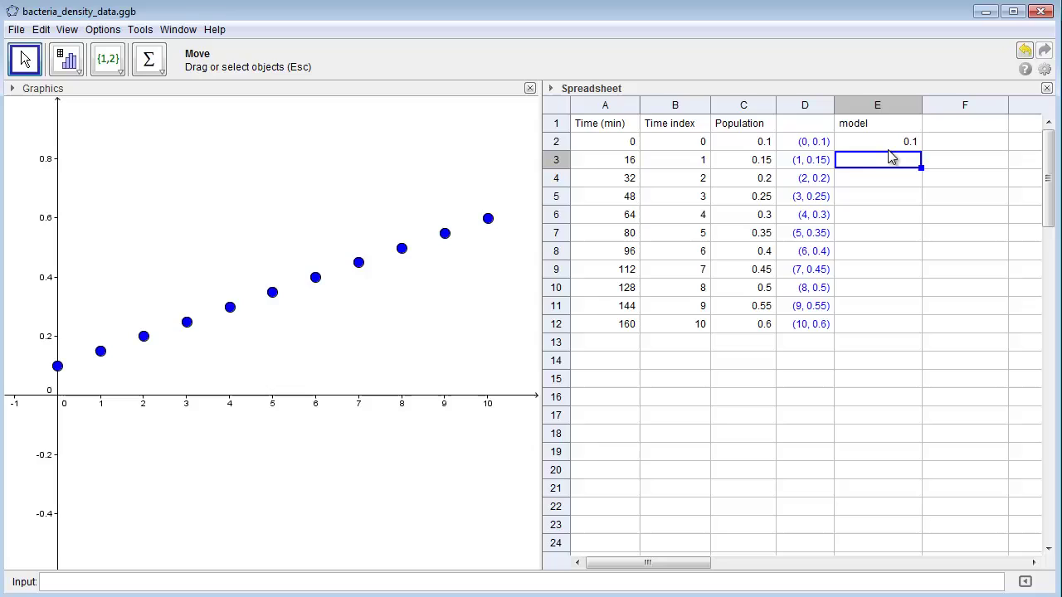
Enter =E2+0.2*E2*(1-E2/2) in E3 and fill it down to E12 (0.119 to 0.507).
type("=")
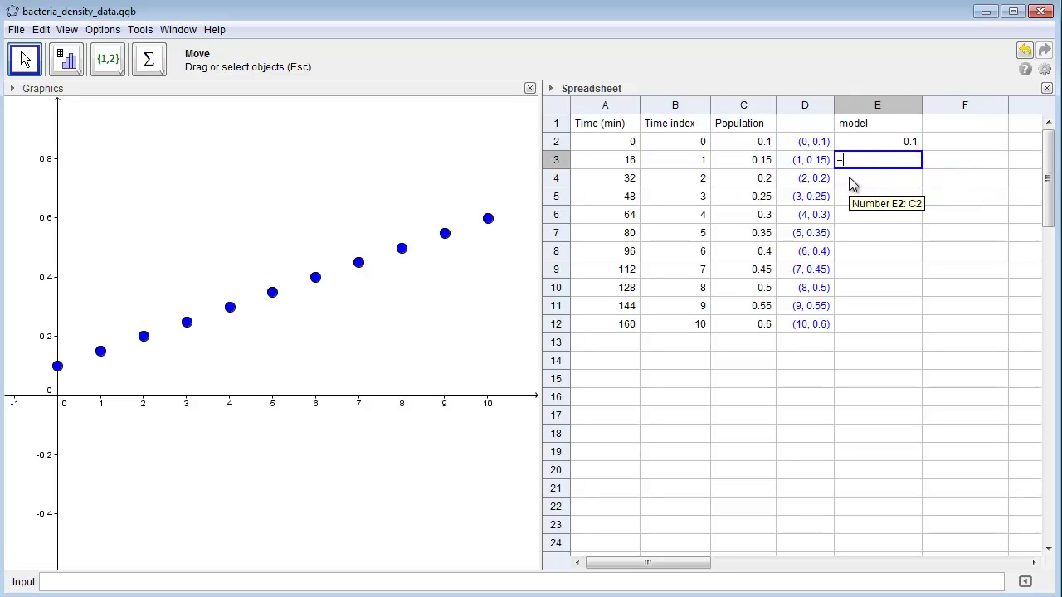
left_click(910, 143)
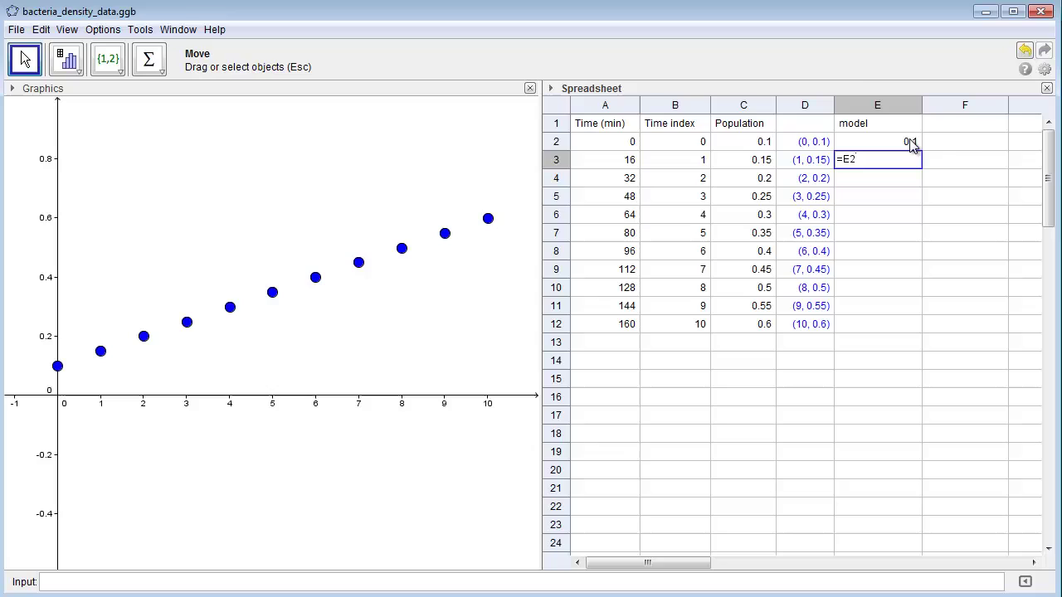
type("+")
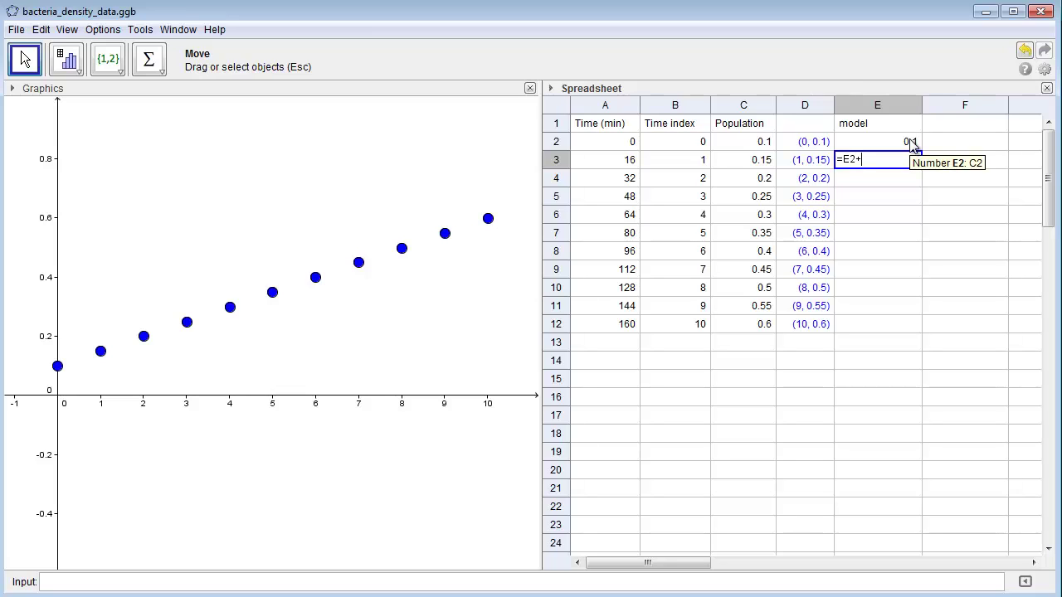
type("0.2")
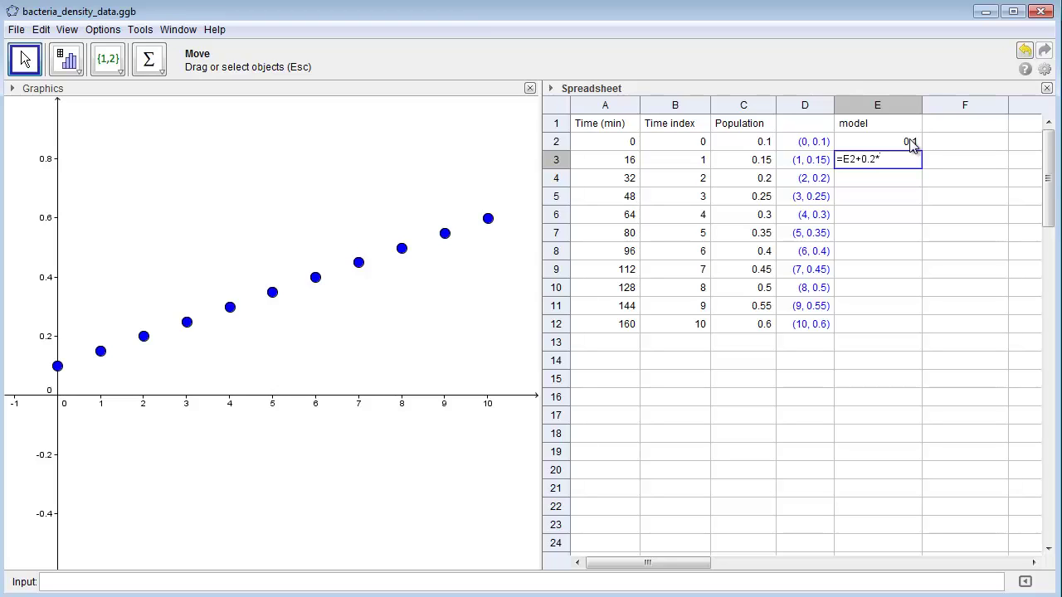
type("*")
left_click(910, 143)
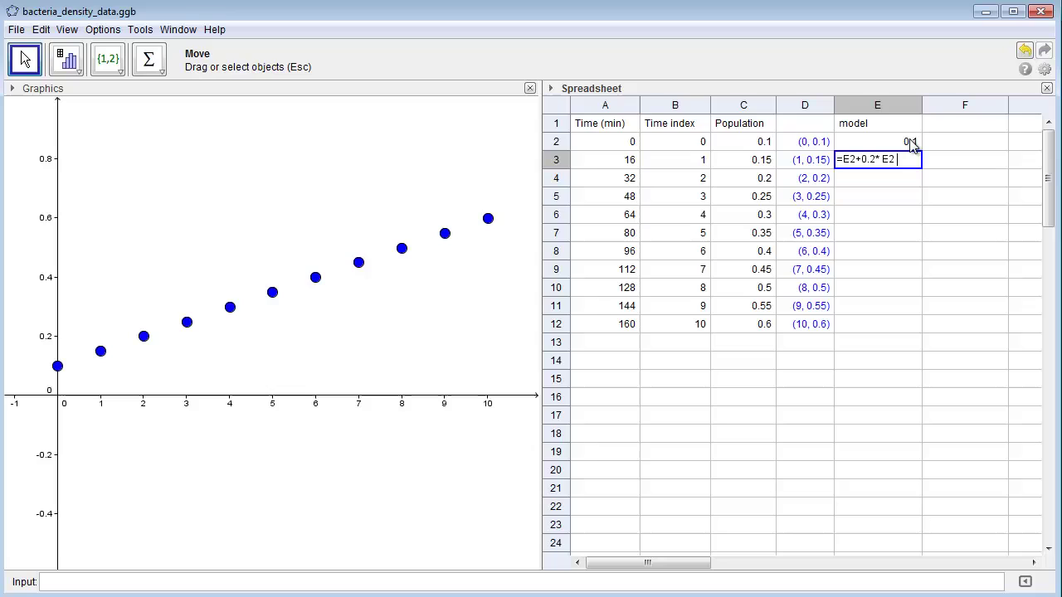
type("*")
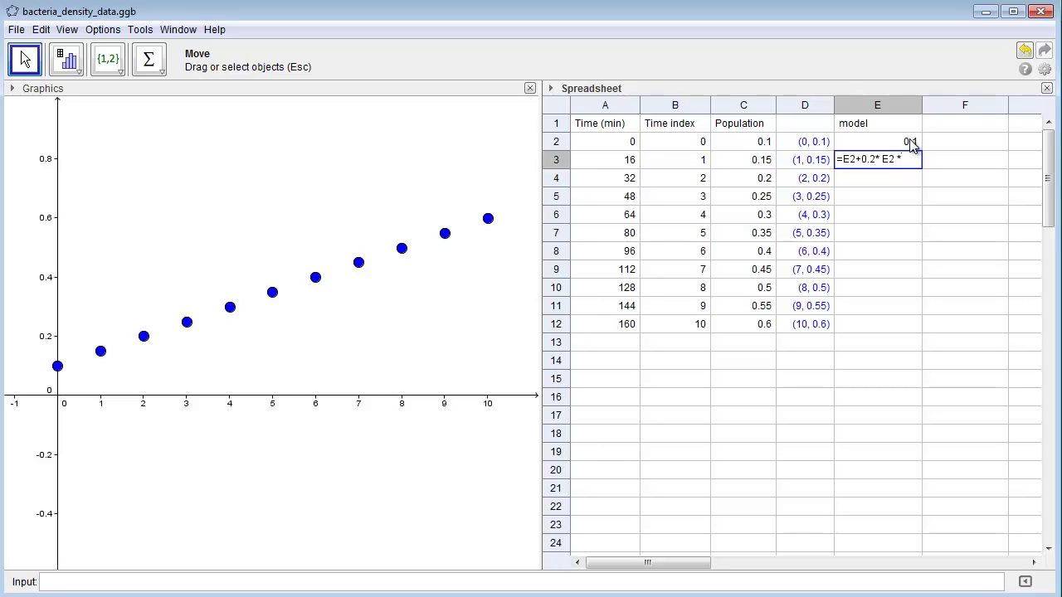
type("(1- E2 /")
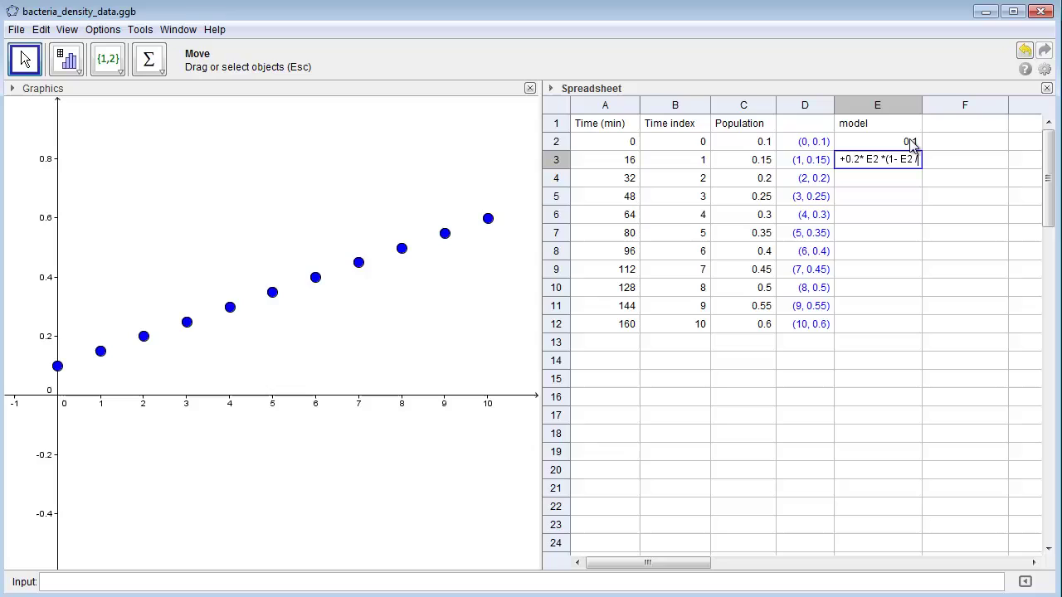
type("2)")
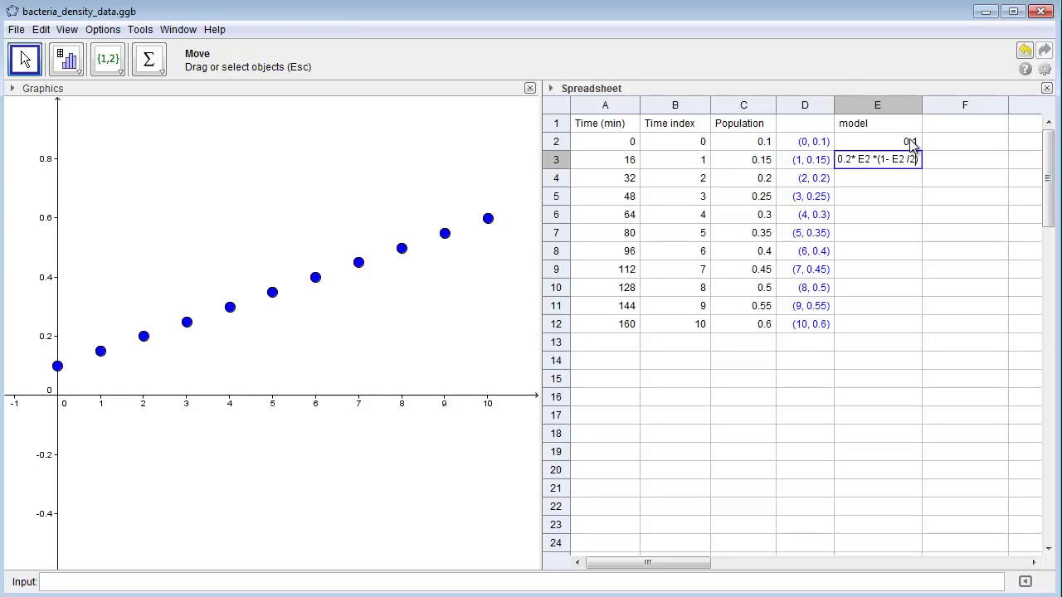
key("Return")
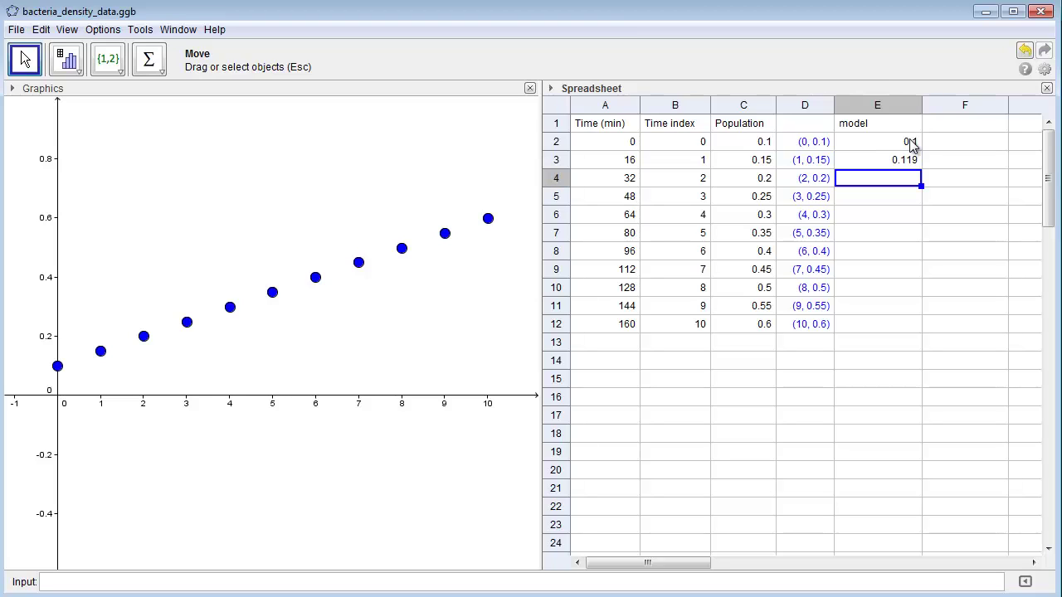
left_click(893, 163)
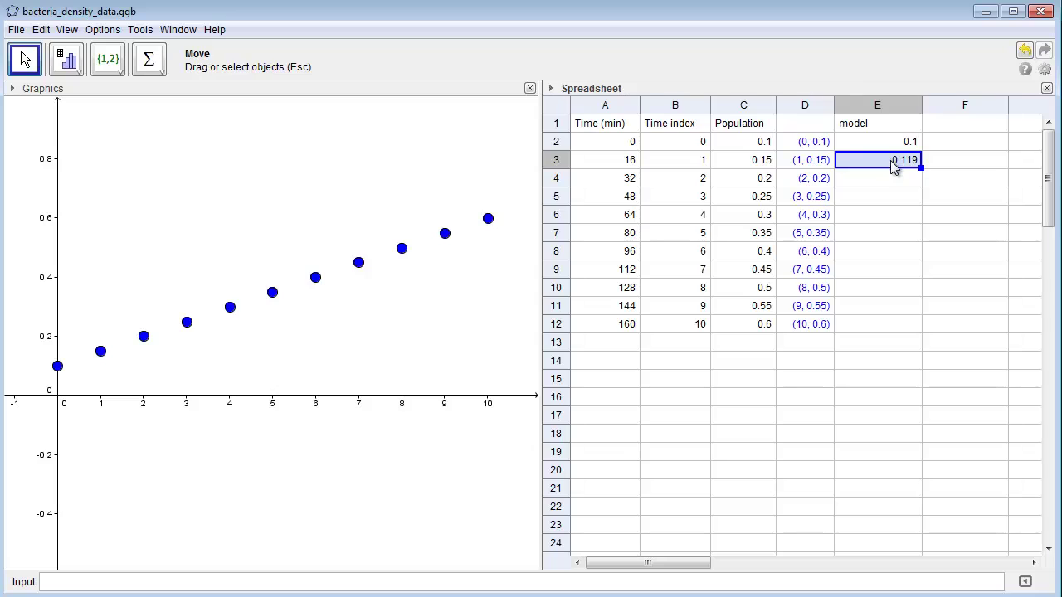
left_click_drag(886, 176, 883, 334)
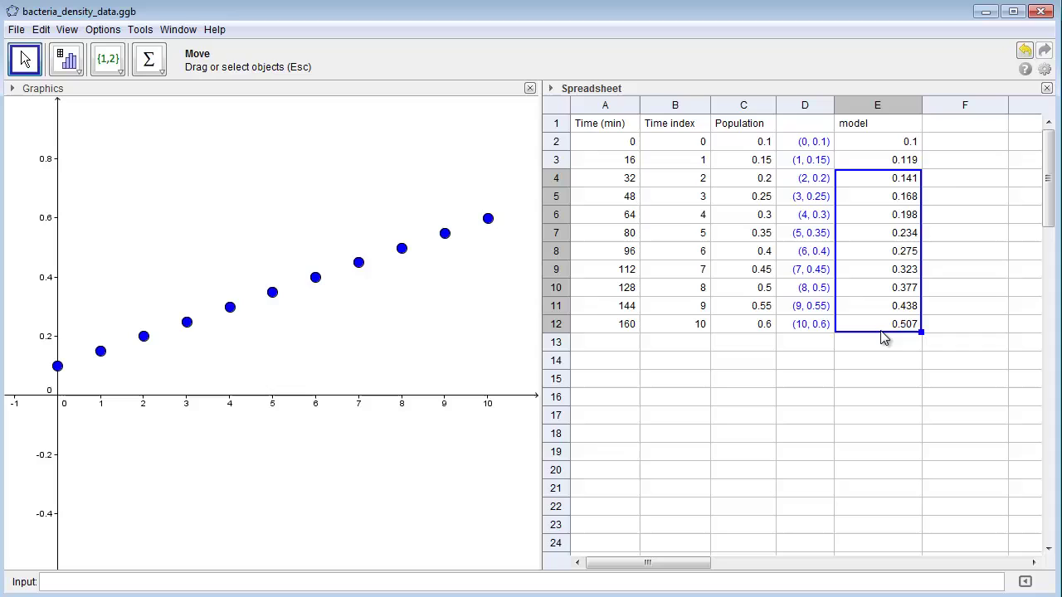
Enter the point formula =(B2,E2) in cell F2 for the first model point.
left_click(976, 147)
type("=")
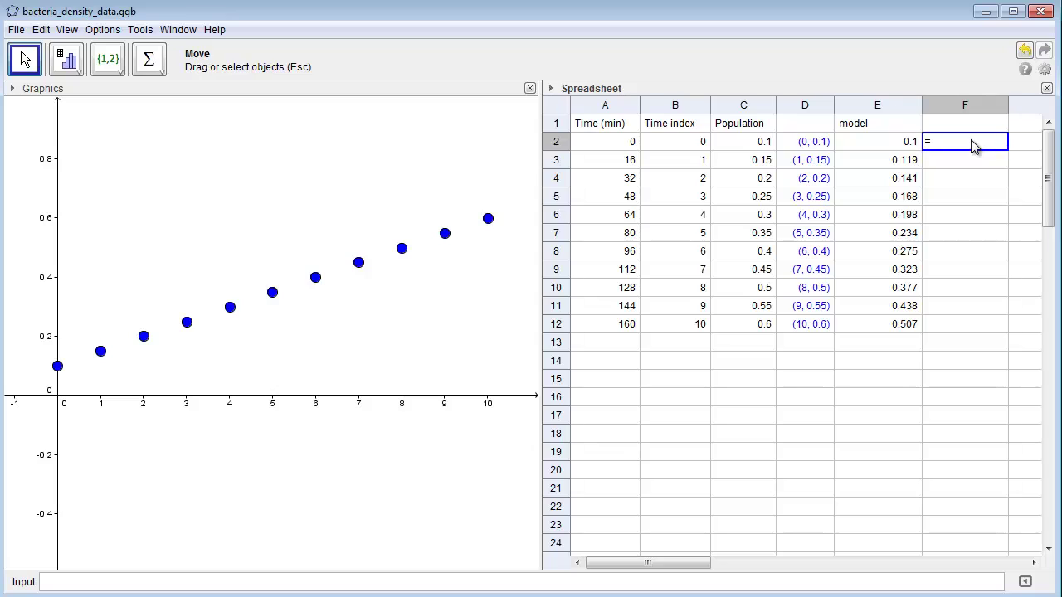
type("(")
left_click(682, 143)
type(",")
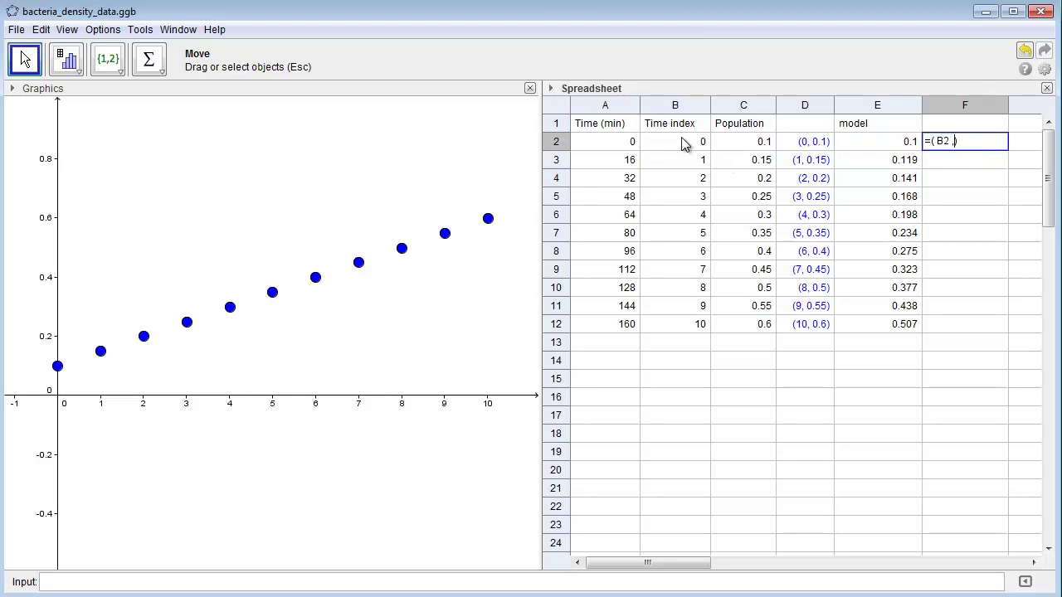
left_click(875, 146)
key("Return")
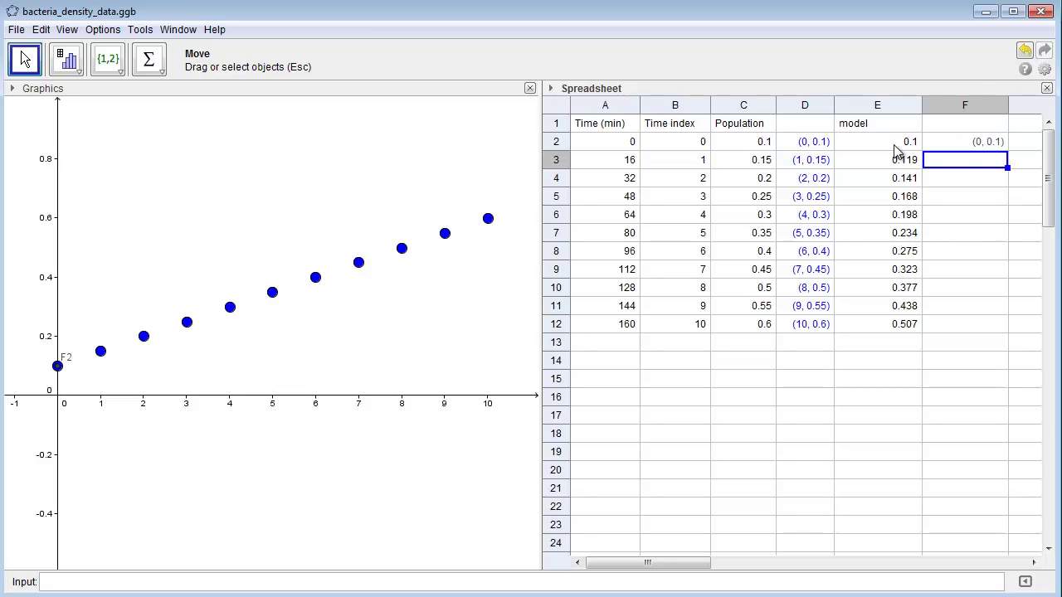
Fill the F2 point formula down to F12 and select the model points F2:F12.
left_click(983, 143)
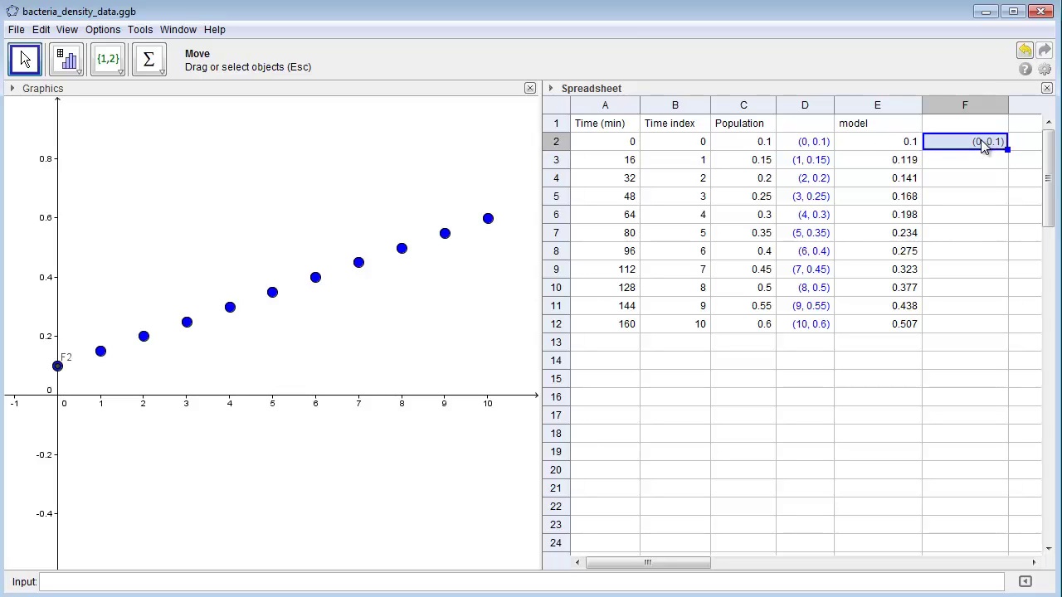
mouse_move(983, 144)
left_mouse_down()
mouse_move(972, 161)
mouse_move(955, 329)
left_mouse_up()
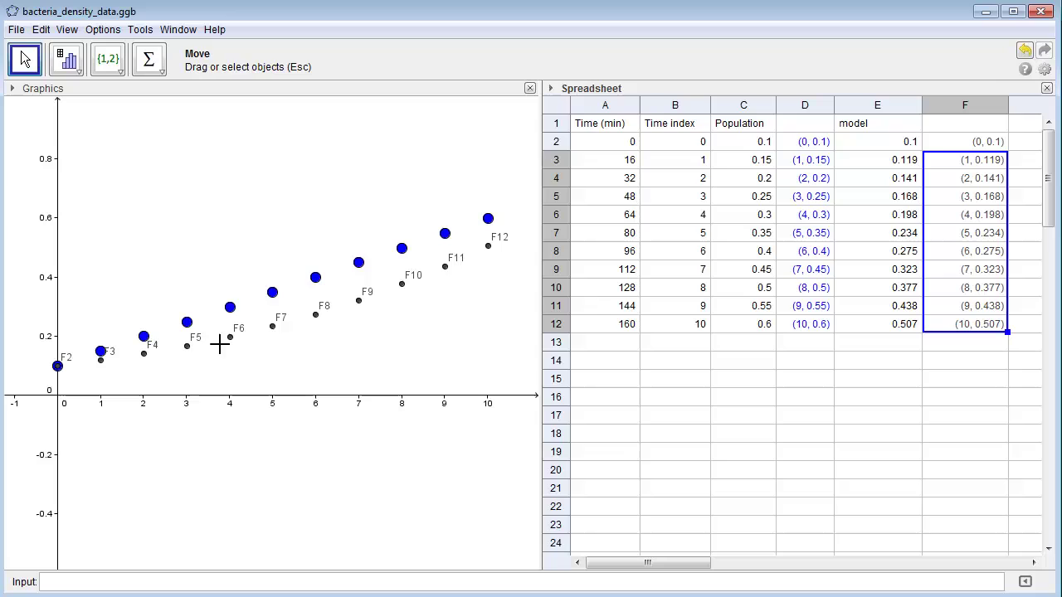
left_click(969, 146)
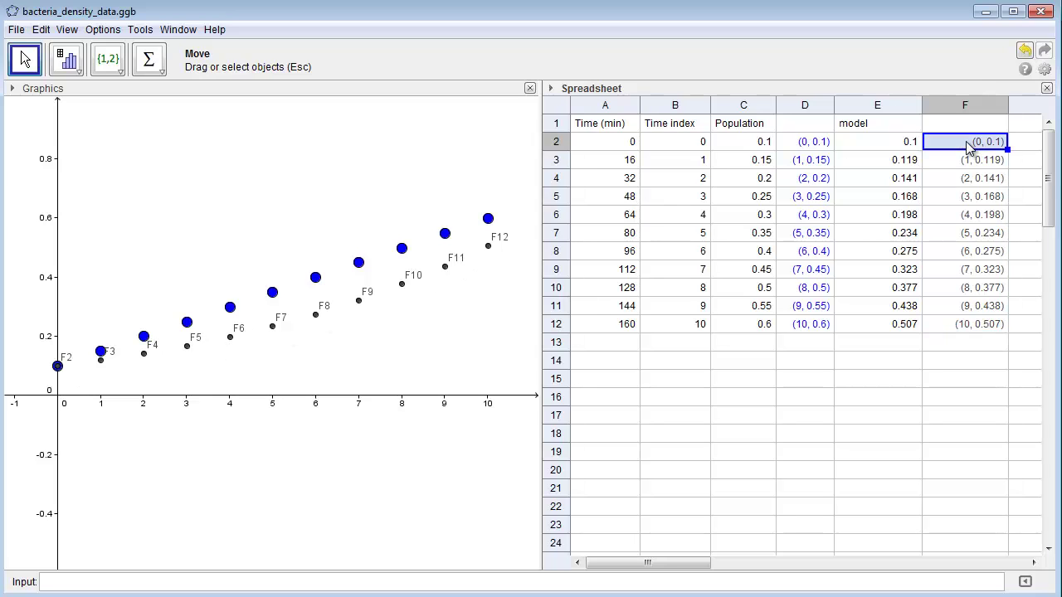
left_click_drag(969, 146, 962, 325)
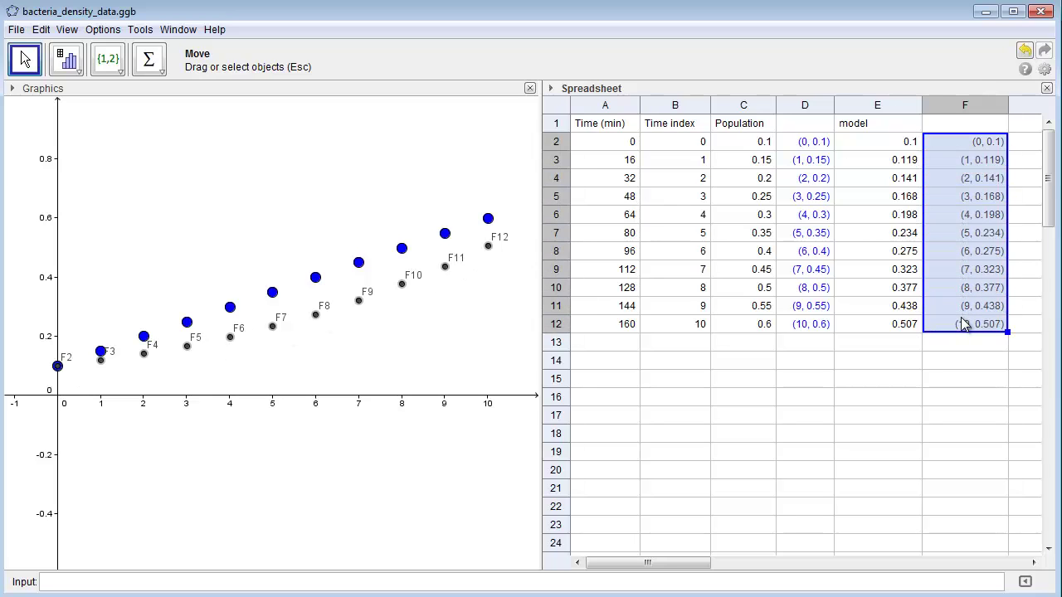
In Object Properties for F2:F12, set point size 4 and the × cross style.
right_click(962, 325)
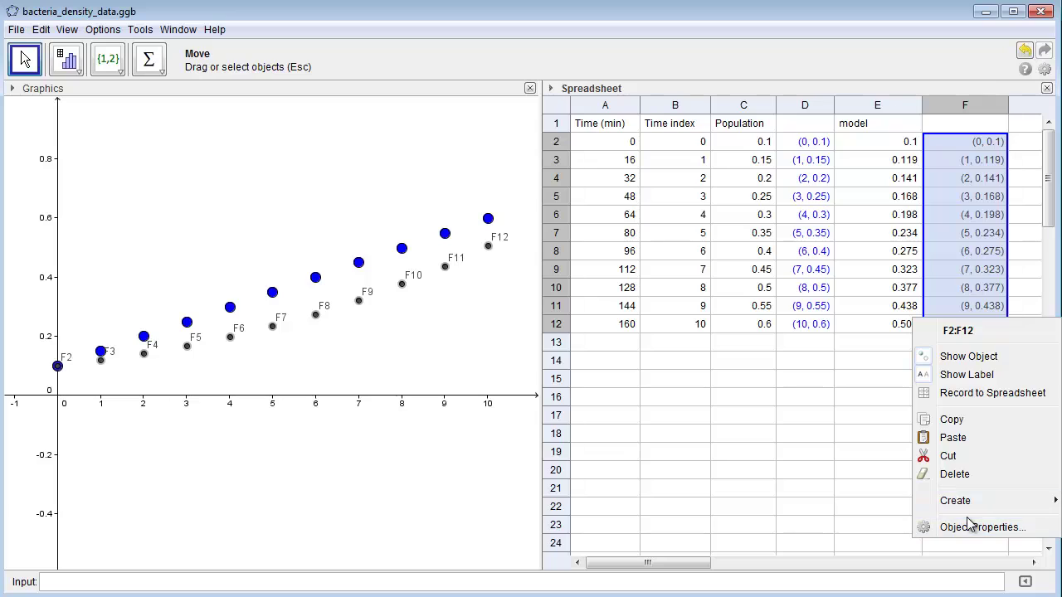
left_click(969, 525)
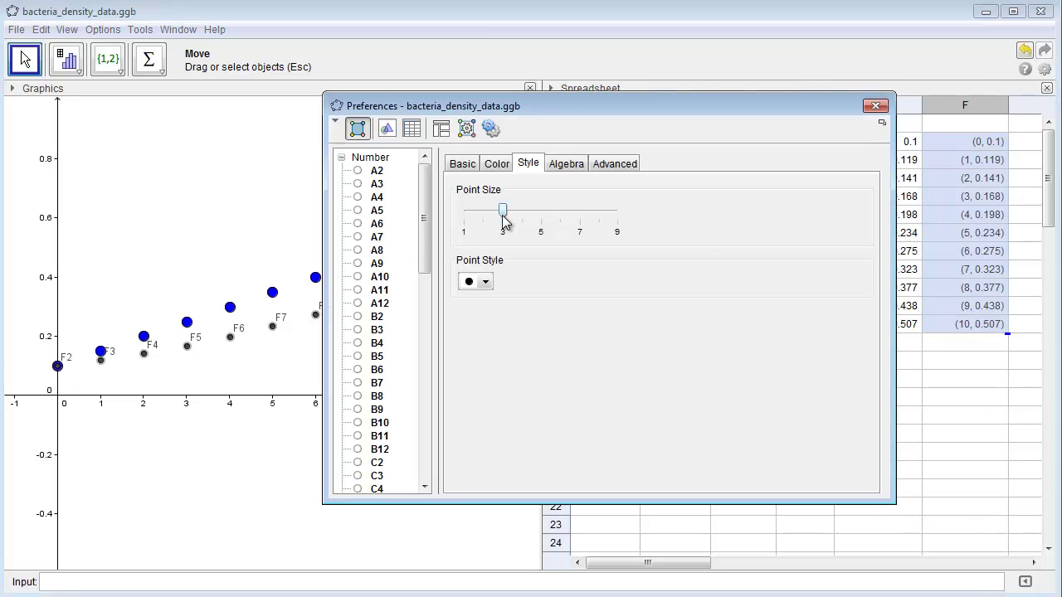
left_click_drag(503, 217, 521, 217)
left_click(487, 283)
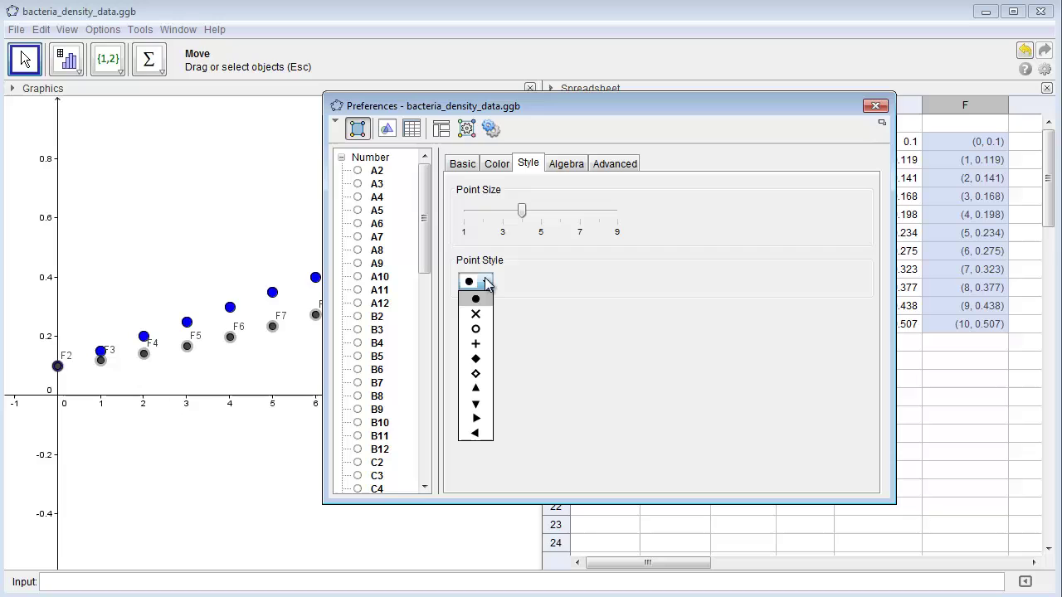
left_click(475, 313)
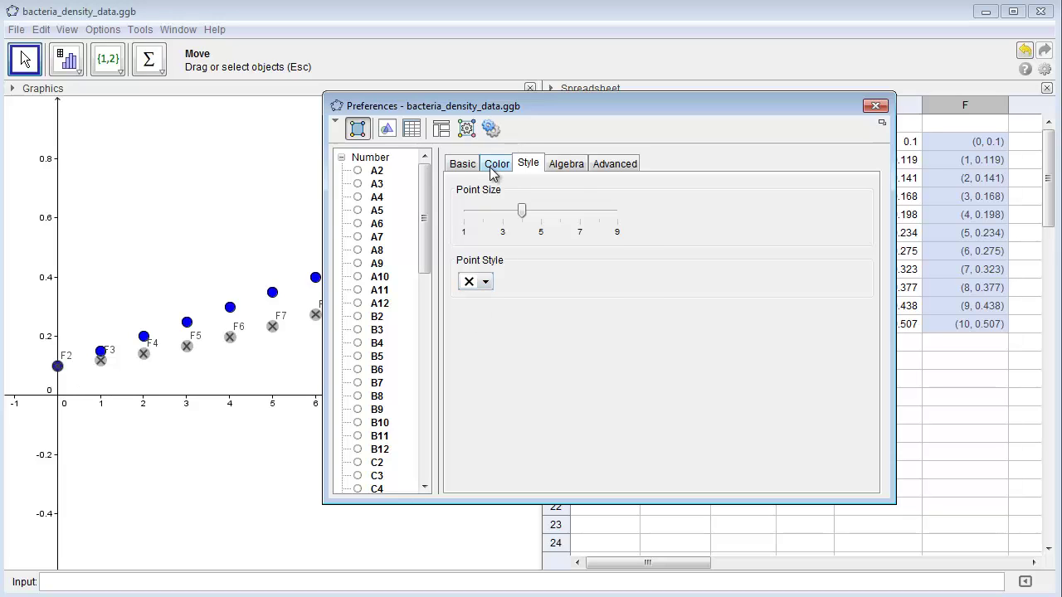
Colour the model points red, hide their labels, and close the properties window.
left_click(495, 164)
left_click(479, 203)
left_click(463, 164)
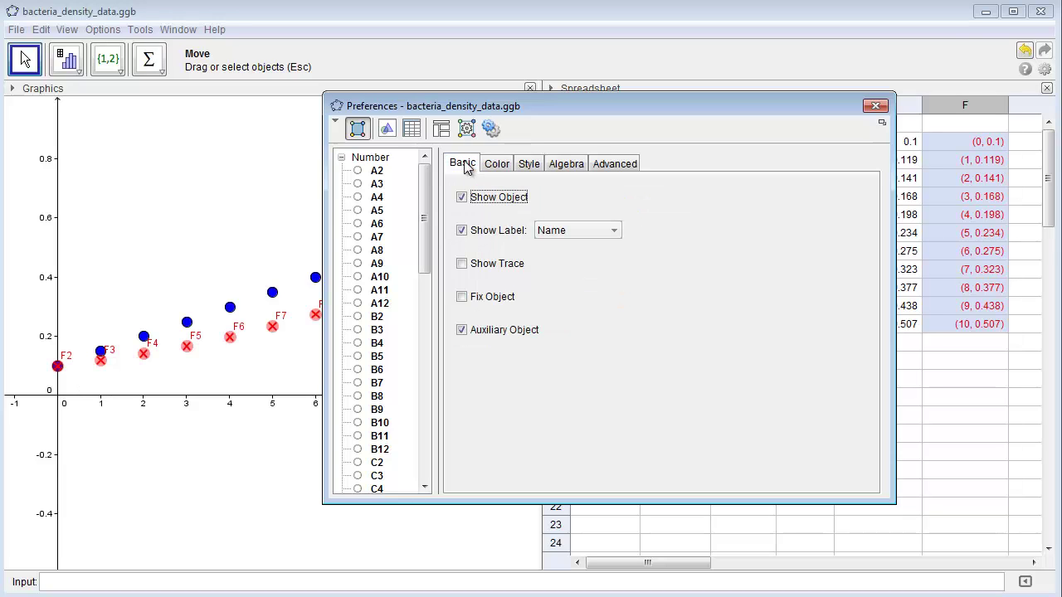
left_click(472, 230)
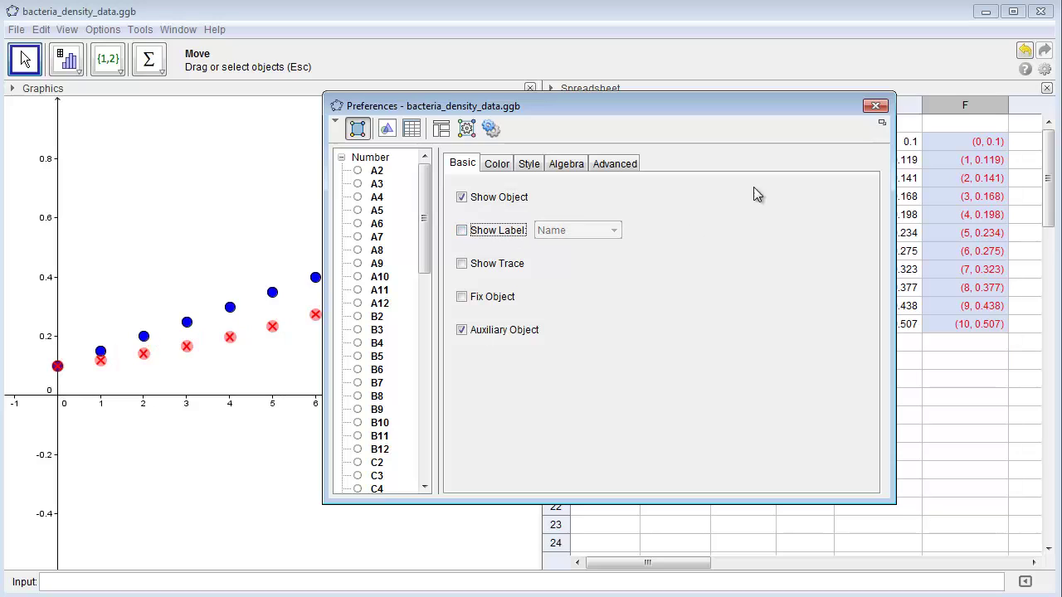
left_click(875, 106)
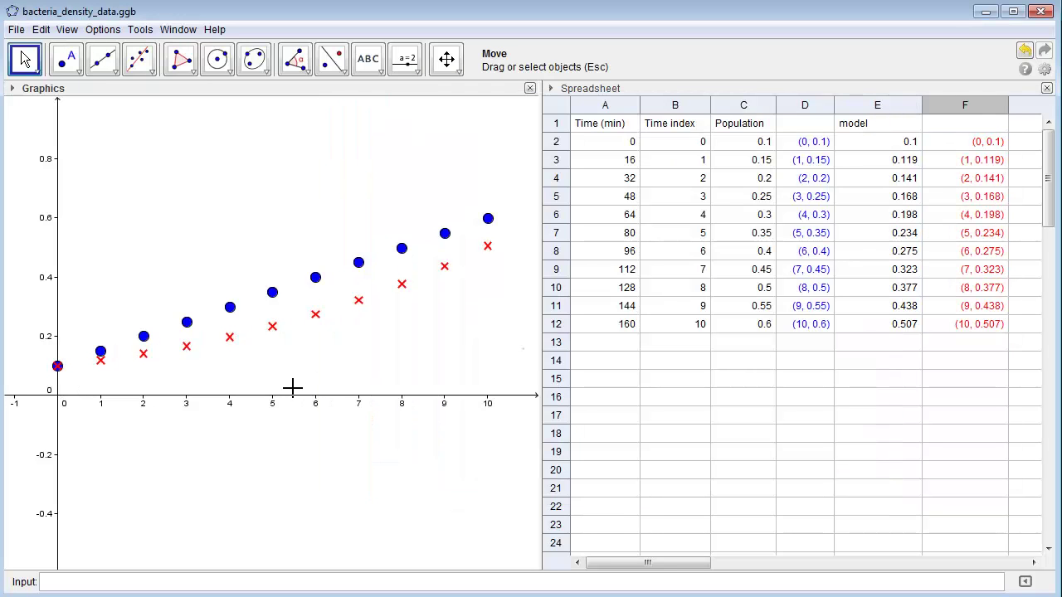